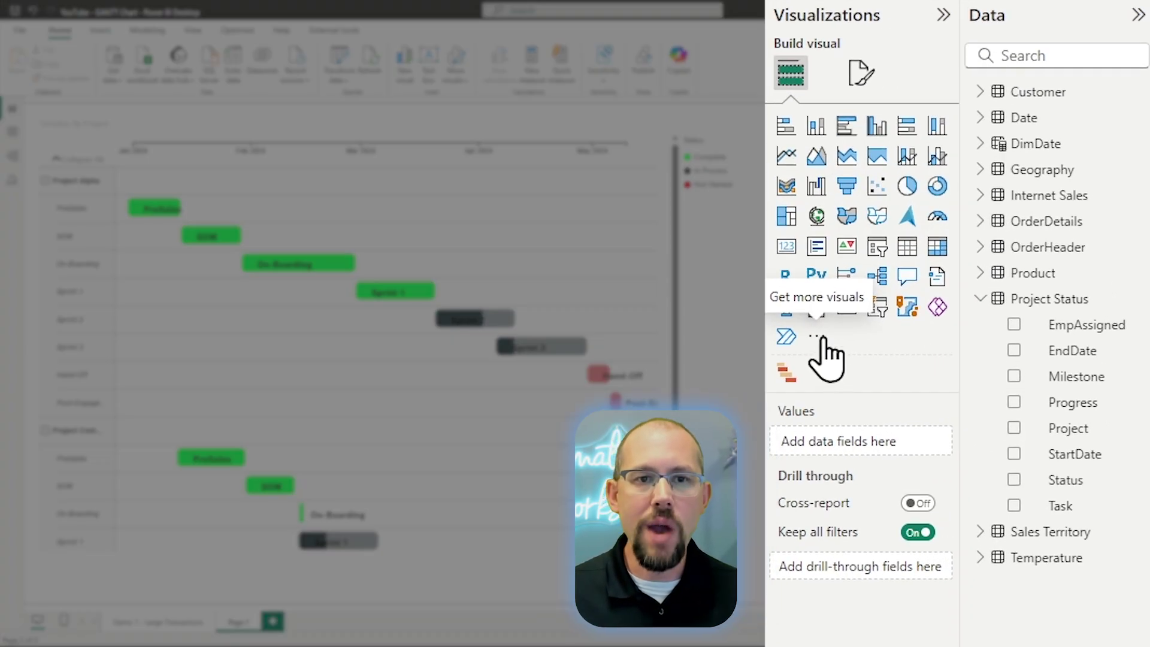
Open the options for adding more visuals from the Visualizations pane's '...' button.
{"action": "left_click", "coordinate": [818, 338]}
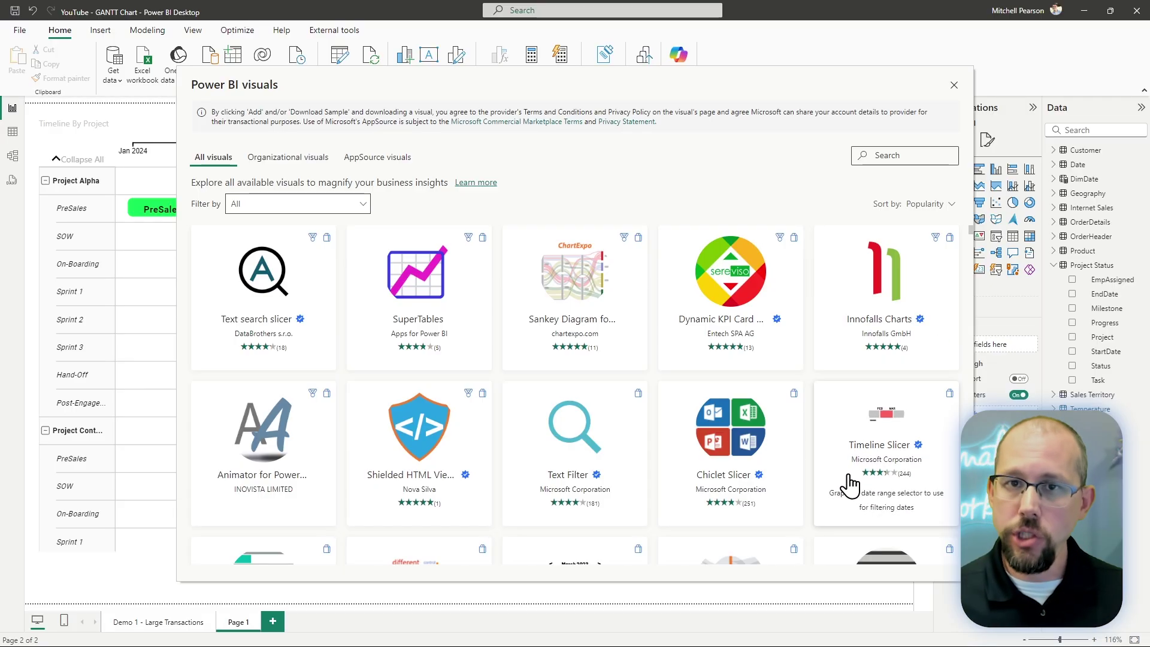
Search the visuals marketplace for 'GANTT' and open Microsoft Corporation's Gantt visual details.
{"action": "left_click", "coordinate": [879, 155]}
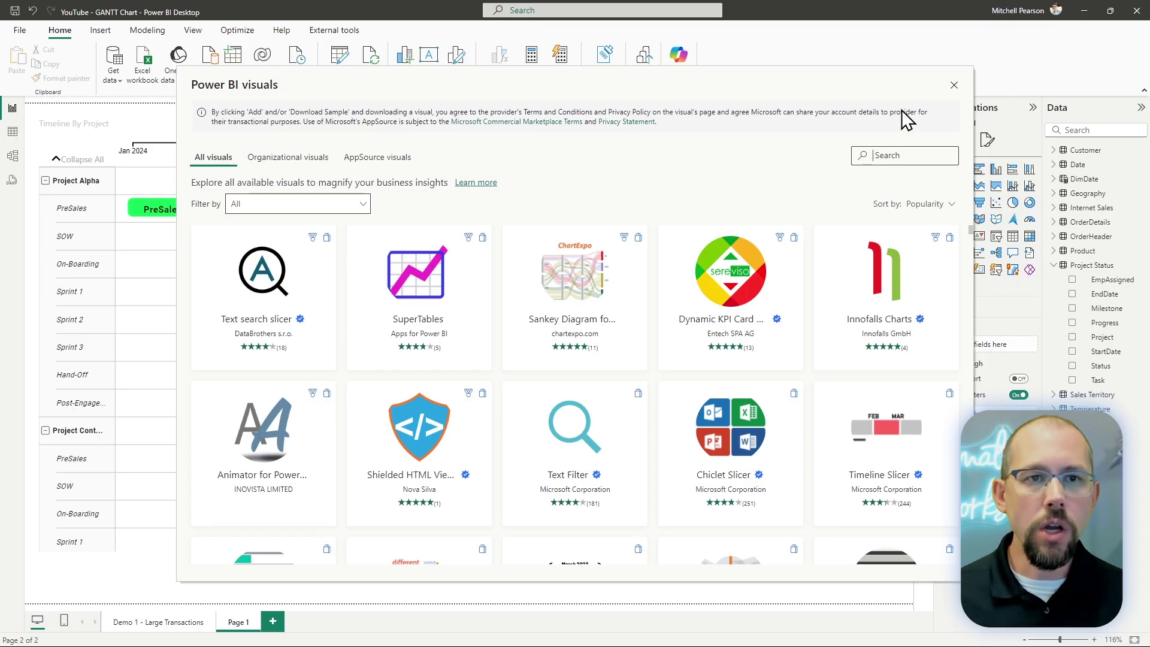
{"action": "type", "text": "GANTT"}
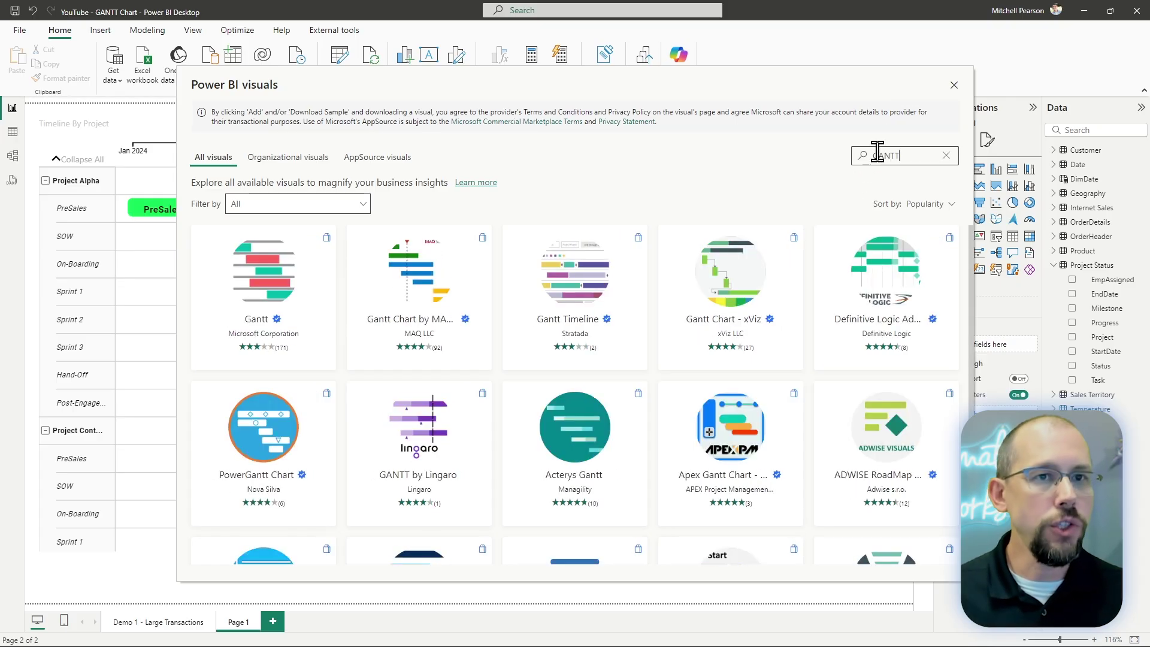
{"action": "mouse_move", "coordinate": [200, 362]}
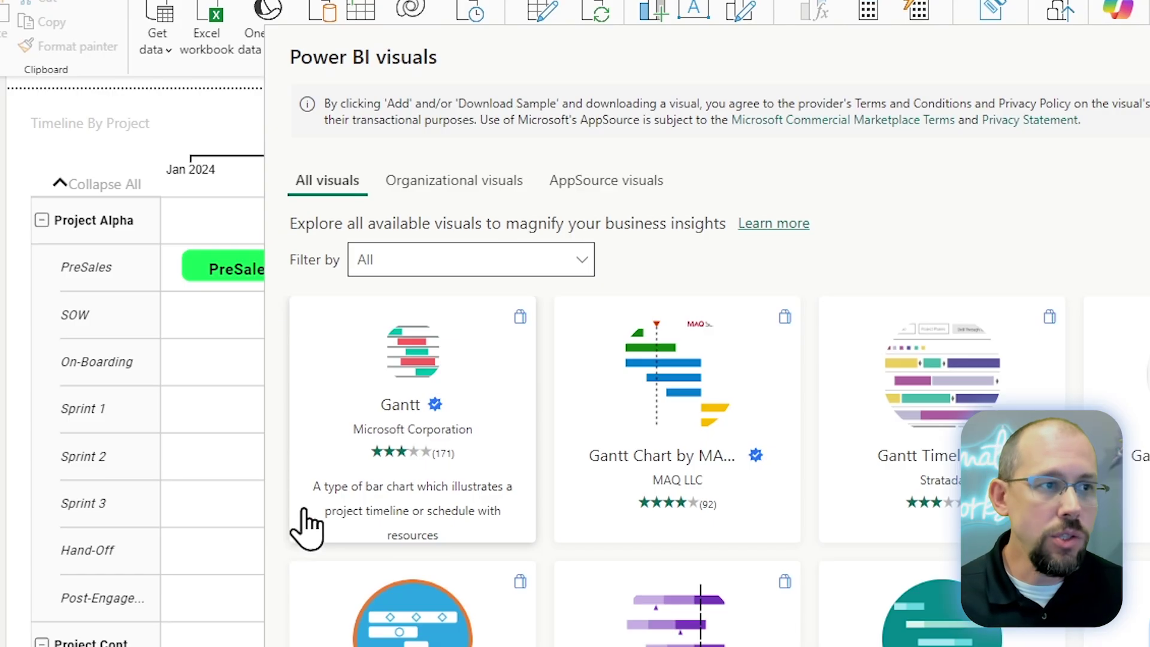
{"action": "left_click", "coordinate": [435, 401]}
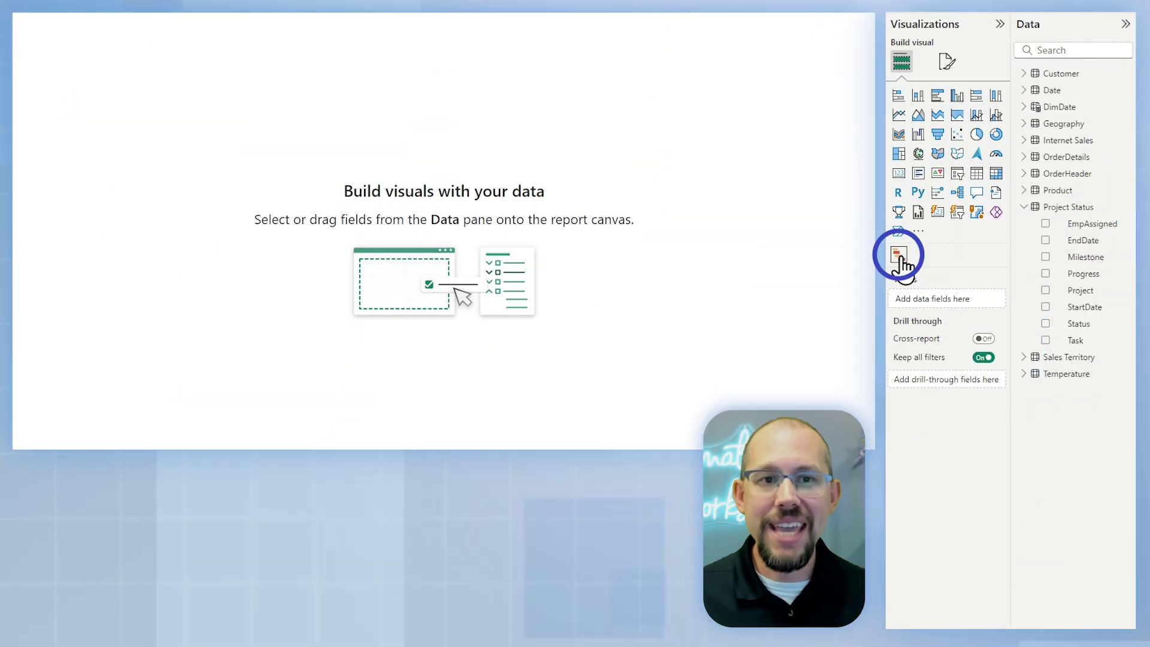
Add an enlarged Gantt visual with Project as Parent and Task as Task.
{"action": "left_click", "coordinate": [899, 256]}
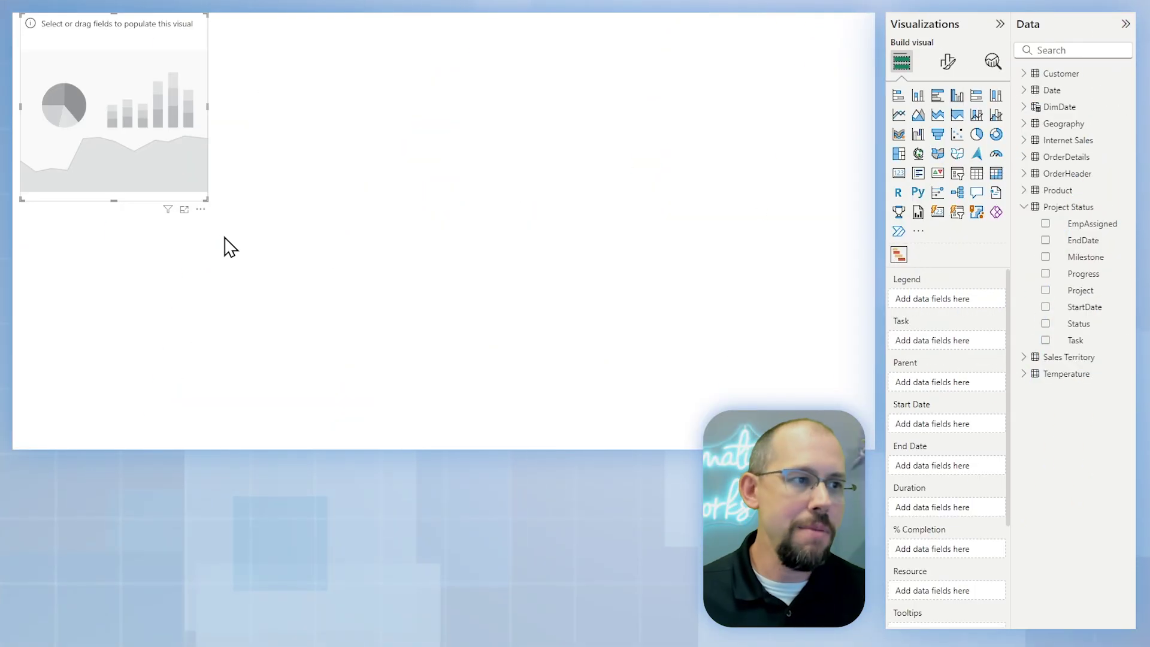
{"action": "left_click_drag", "start_coordinate": [208, 200], "coordinate": [705, 450]}
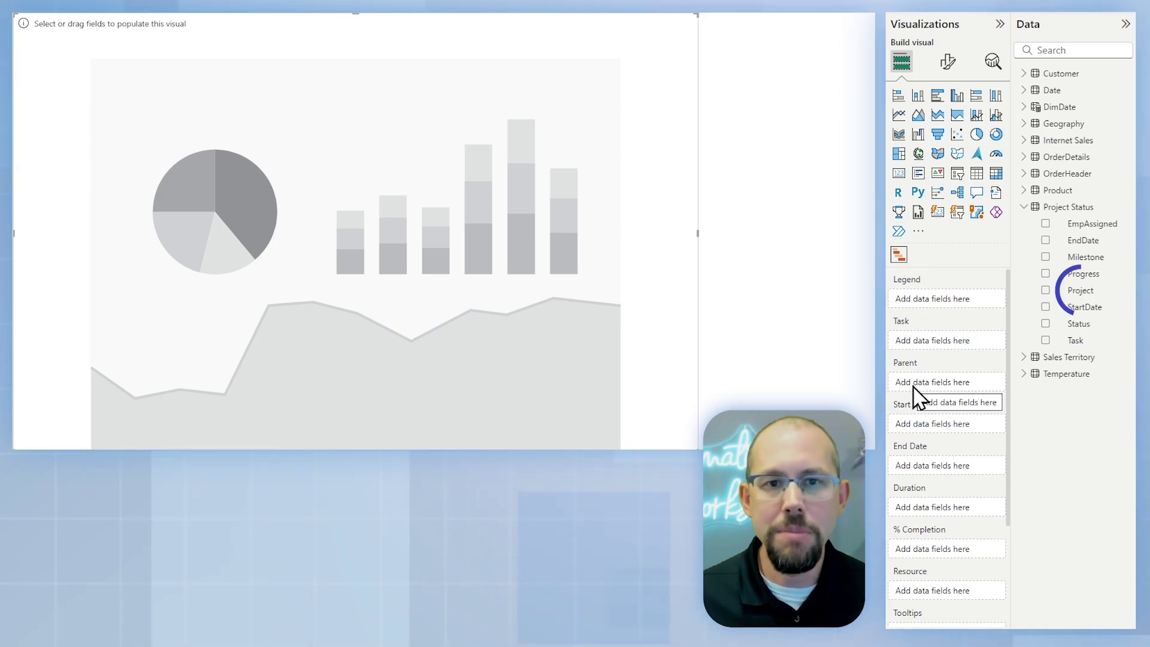
{"action": "left_click_drag", "start_coordinate": [1081, 290], "coordinate": [950, 393]}
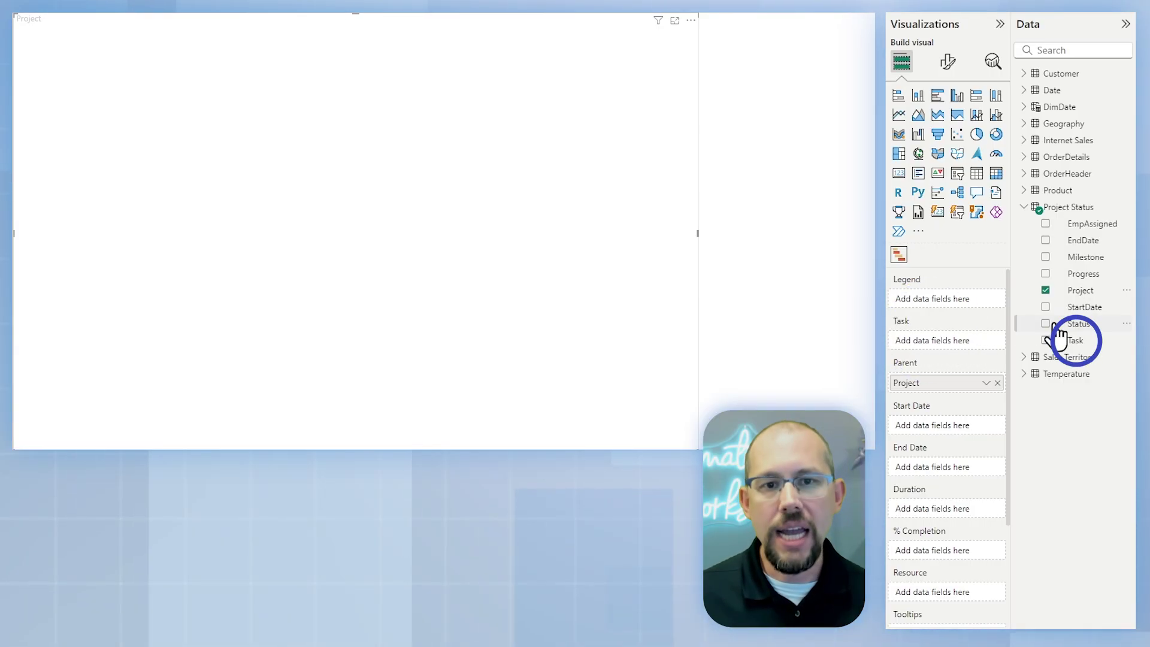
{"action": "left_click_drag", "start_coordinate": [1074, 339], "coordinate": [951, 349]}
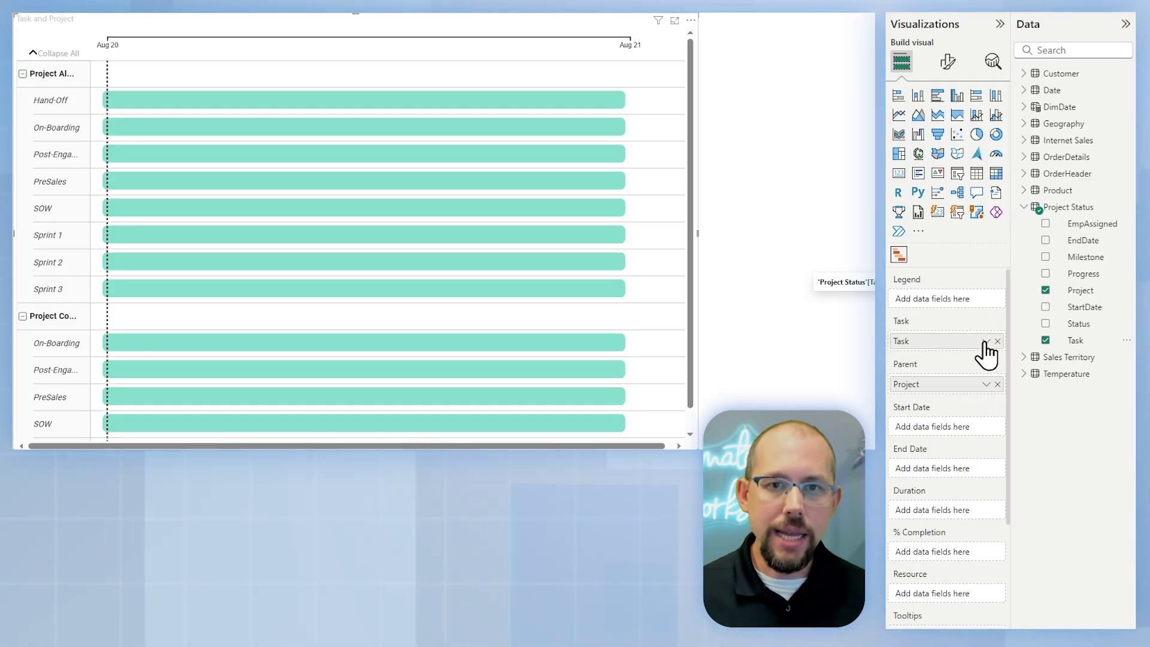
Set StartDate and EndDate as the bar dates and colour bars by Status.
{"action": "left_click_drag", "start_coordinate": [1085, 307], "coordinate": [953, 434]}
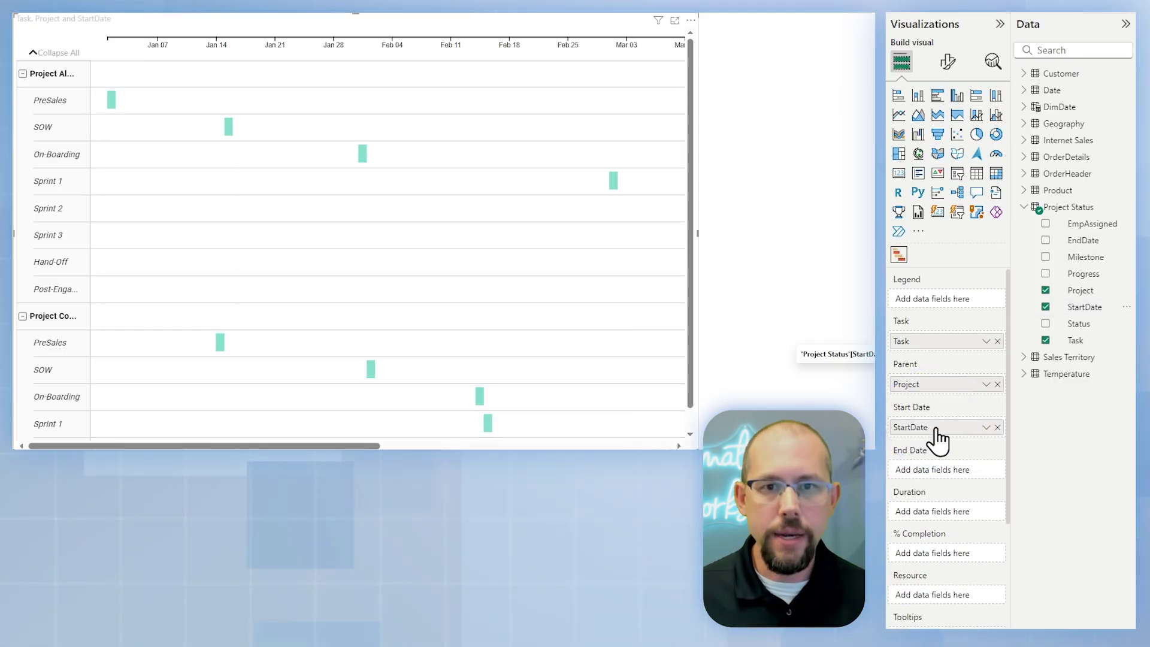
{"action": "left_click_drag", "start_coordinate": [1083, 241], "coordinate": [938, 475]}
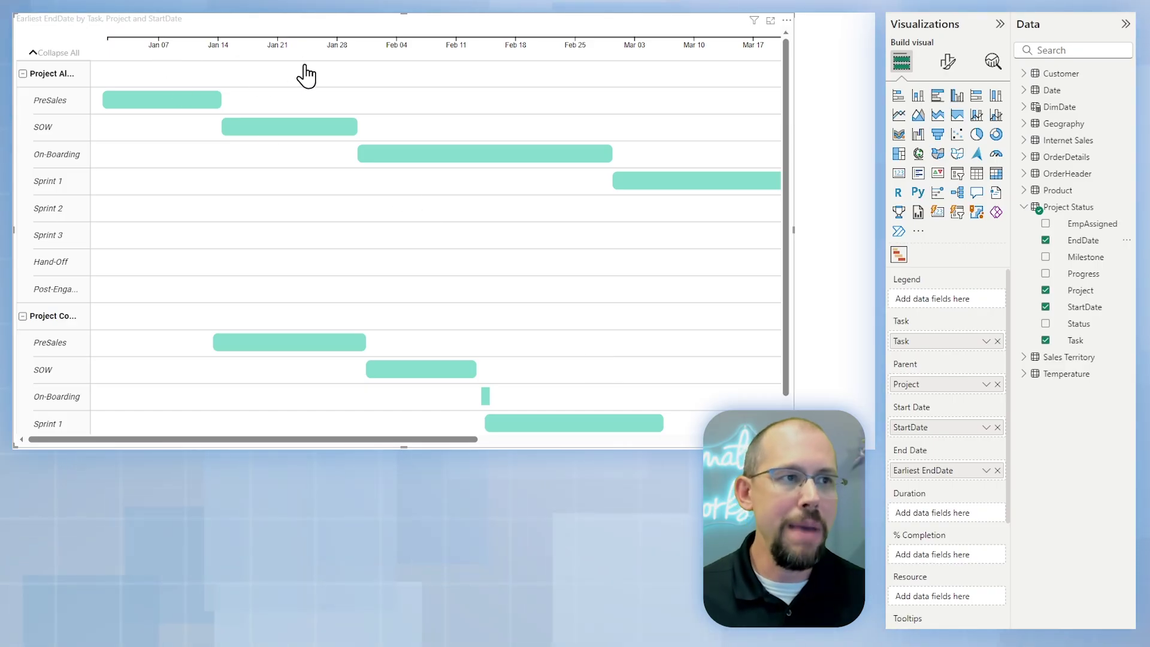
{"action": "mouse_move", "coordinate": [404, 441]}
{"action": "left_mouse_down"}
{"action": "mouse_move", "coordinate": [701, 440]}
{"action": "mouse_move", "coordinate": [410, 440]}
{"action": "left_mouse_up"}
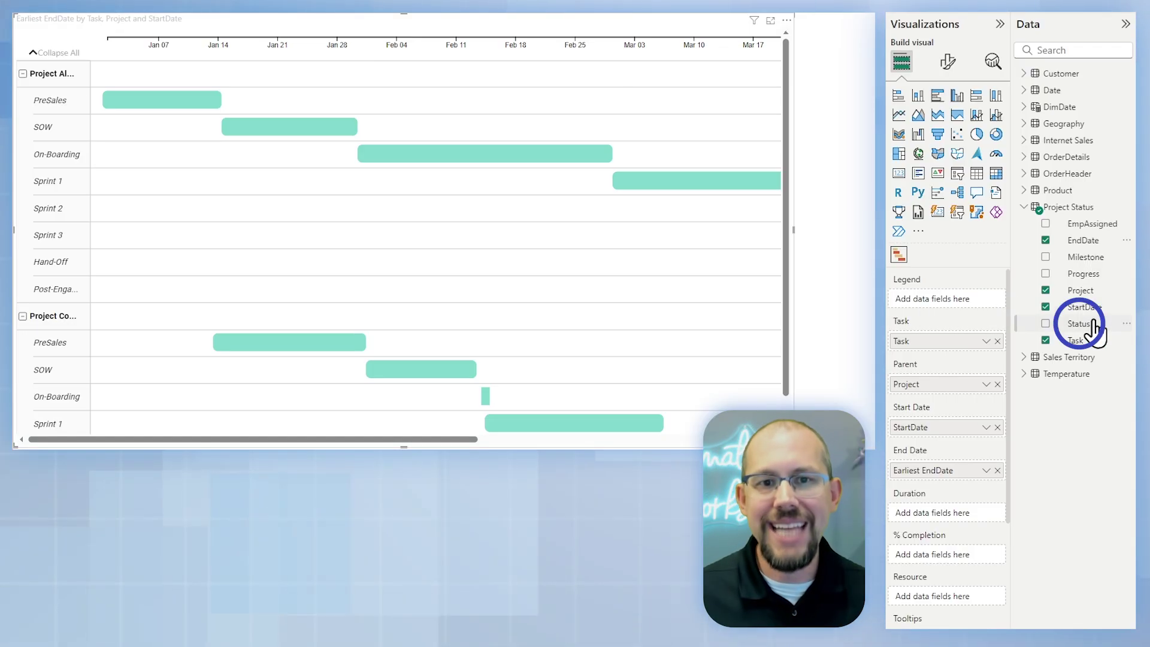
{"action": "mouse_move", "coordinate": [1079, 324]}
{"action": "left_mouse_down"}
{"action": "mouse_move", "coordinate": [958, 320]}
{"action": "mouse_move", "coordinate": [955, 303]}
{"action": "left_mouse_up"}
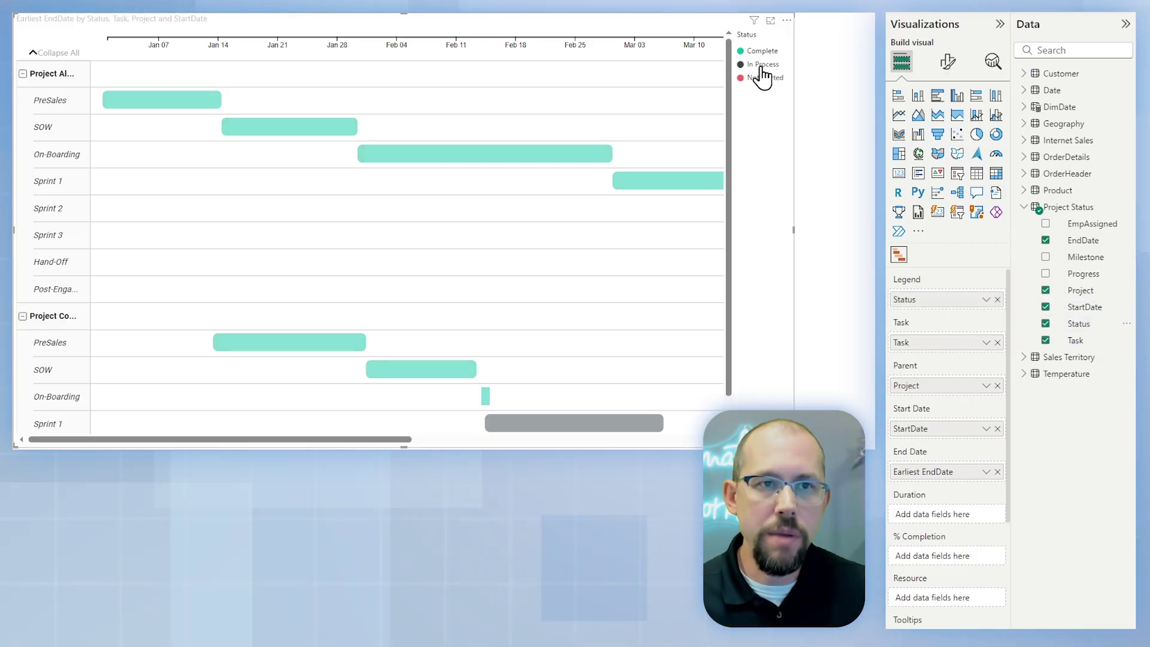
Test the Not Started legend highlight, then add Progress to the Gantt as Count of Progress.
{"action": "left_click", "coordinate": [761, 85]}
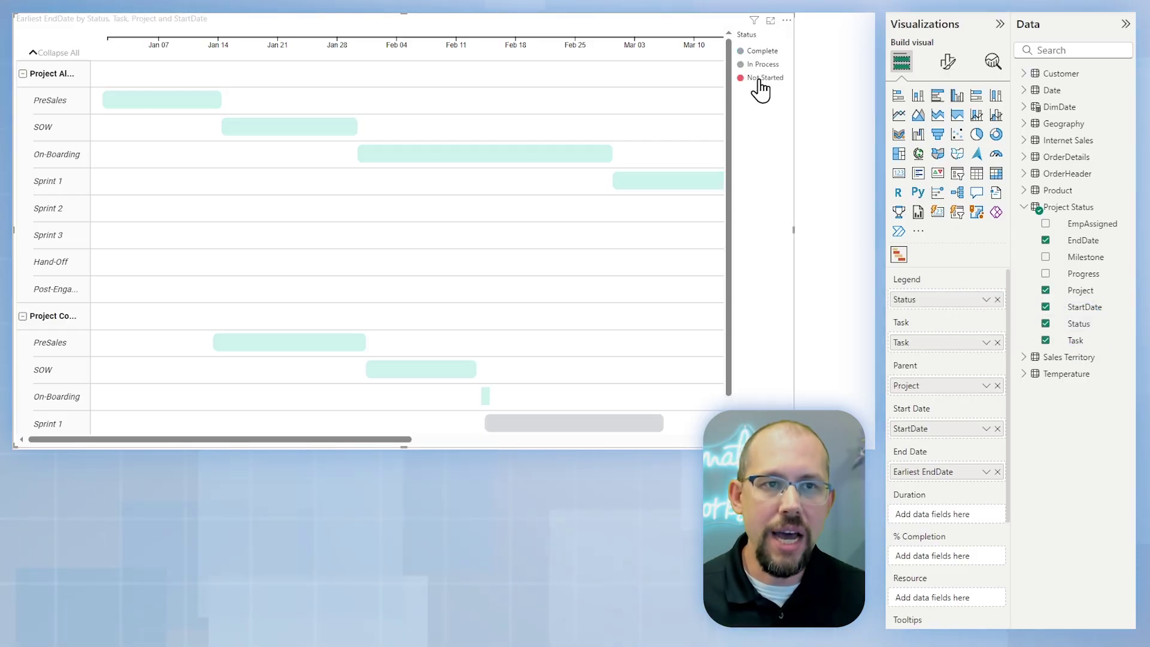
{"action": "left_click", "coordinate": [760, 85]}
{"action": "left_click_drag", "start_coordinate": [403, 440], "coordinate": [344, 427]}
{"action": "scroll", "coordinate": [620, 348], "scroll_direction": "down", "scroll_amount": 1}
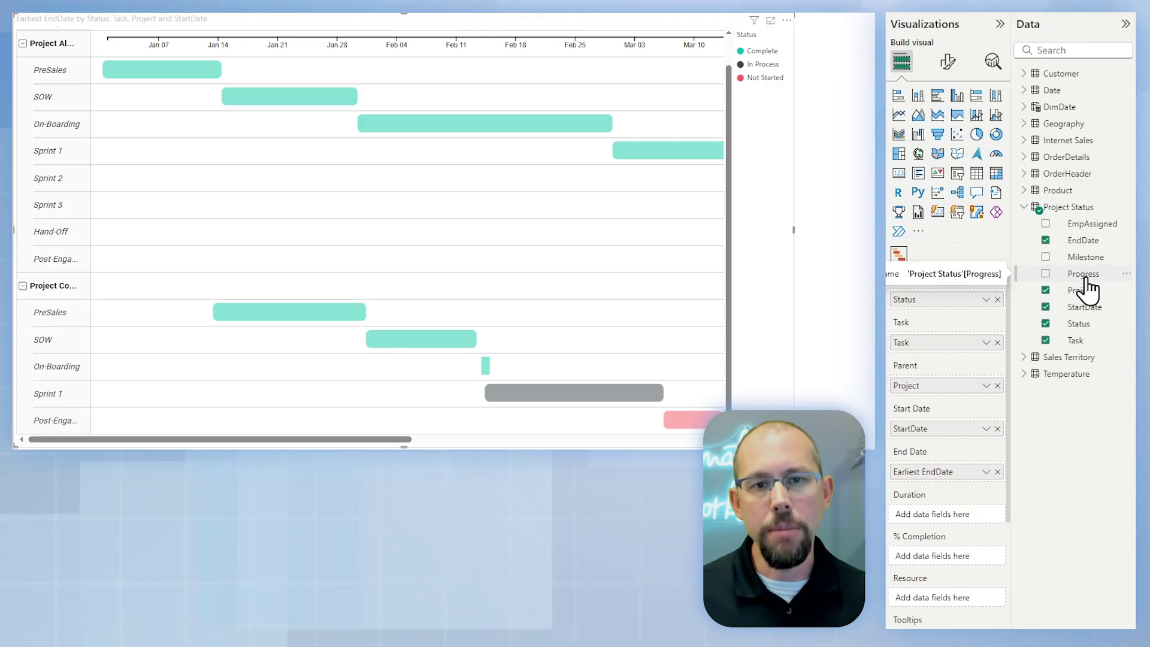
{"action": "left_click_drag", "start_coordinate": [1088, 281], "coordinate": [981, 431]}
Use Progress as % Completion and change its aggregation from Count to Sum.
{"action": "left_click_drag", "start_coordinate": [964, 535], "coordinate": [959, 572]}
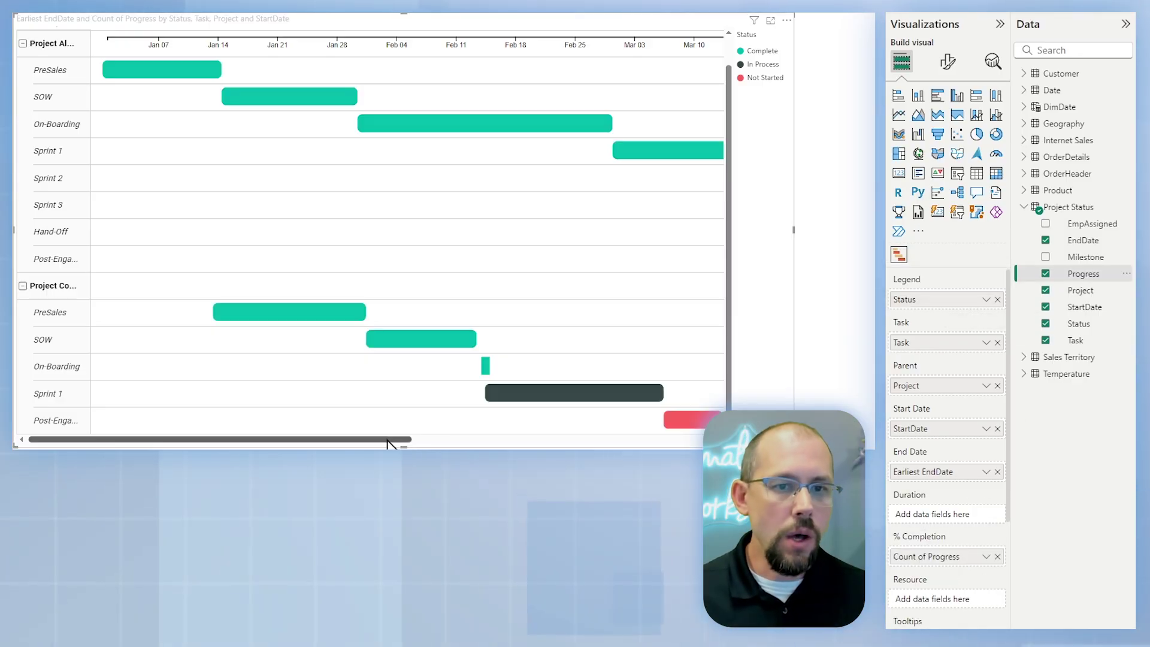
{"action": "mouse_move", "coordinate": [387, 440]}
{"action": "left_mouse_down"}
{"action": "mouse_move", "coordinate": [410, 445]}
{"action": "mouse_move", "coordinate": [375, 444]}
{"action": "left_mouse_up"}
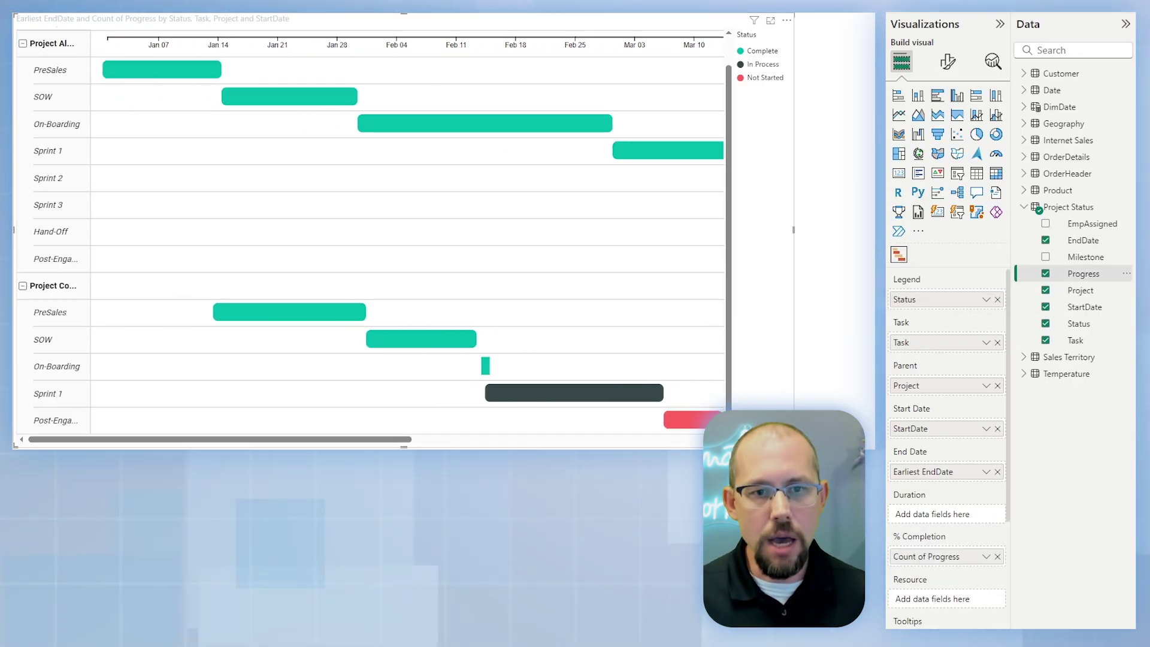
{"action": "right_click", "coordinate": [933, 559]}
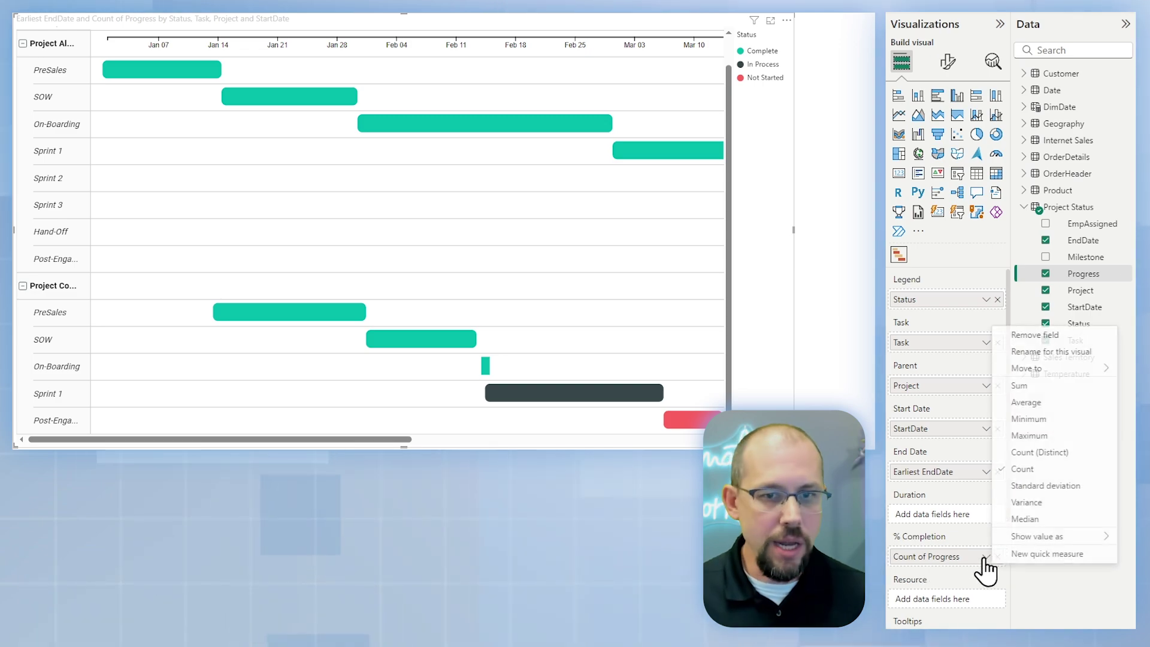
{"action": "left_click", "coordinate": [1026, 385]}
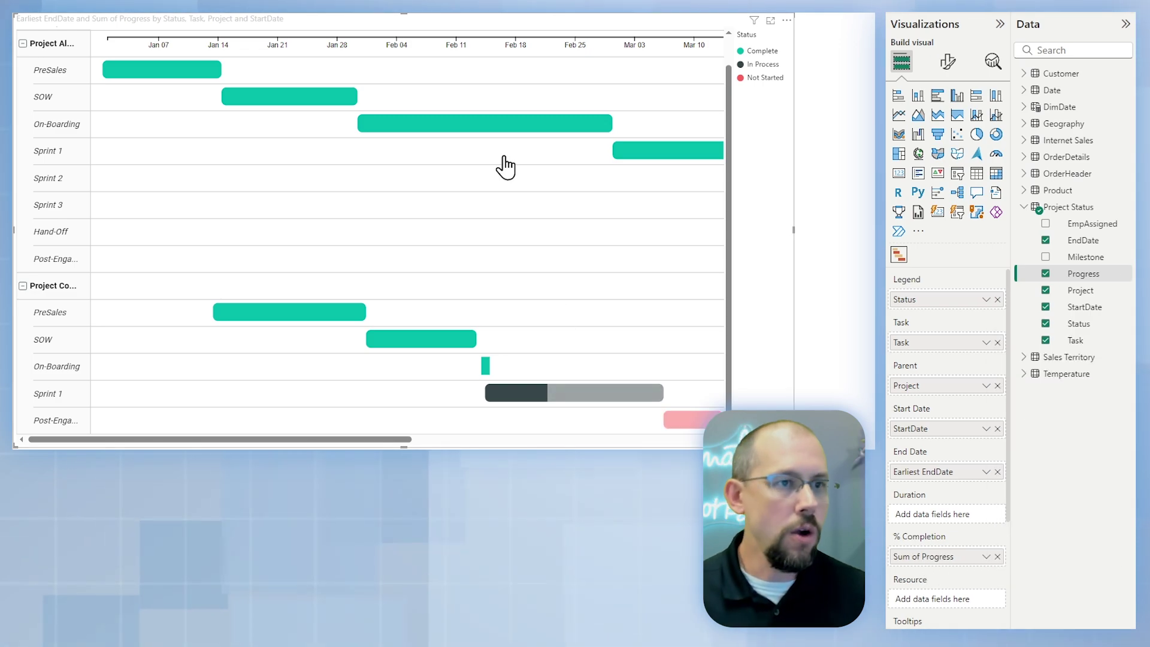
{"action": "mouse_move", "coordinate": [350, 442]}
{"action": "left_mouse_down"}
{"action": "mouse_move", "coordinate": [632, 442]}
{"action": "mouse_move", "coordinate": [349, 442]}
{"action": "left_mouse_up"}
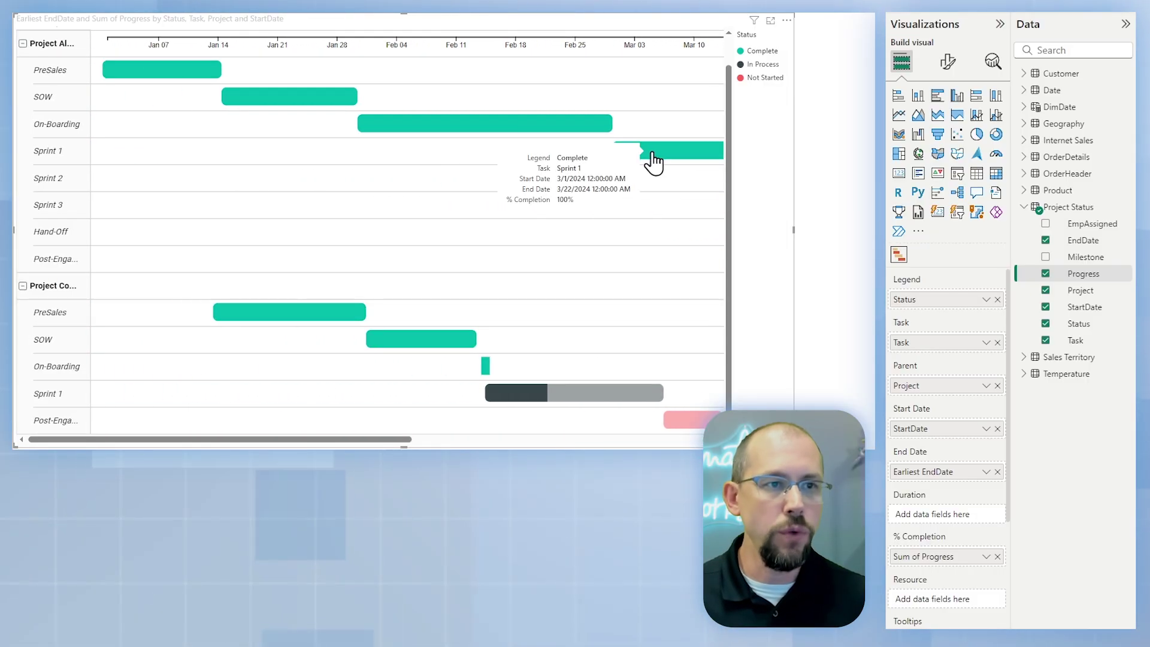
{"action": "left_click_drag", "start_coordinate": [409, 443], "coordinate": [531, 442]}
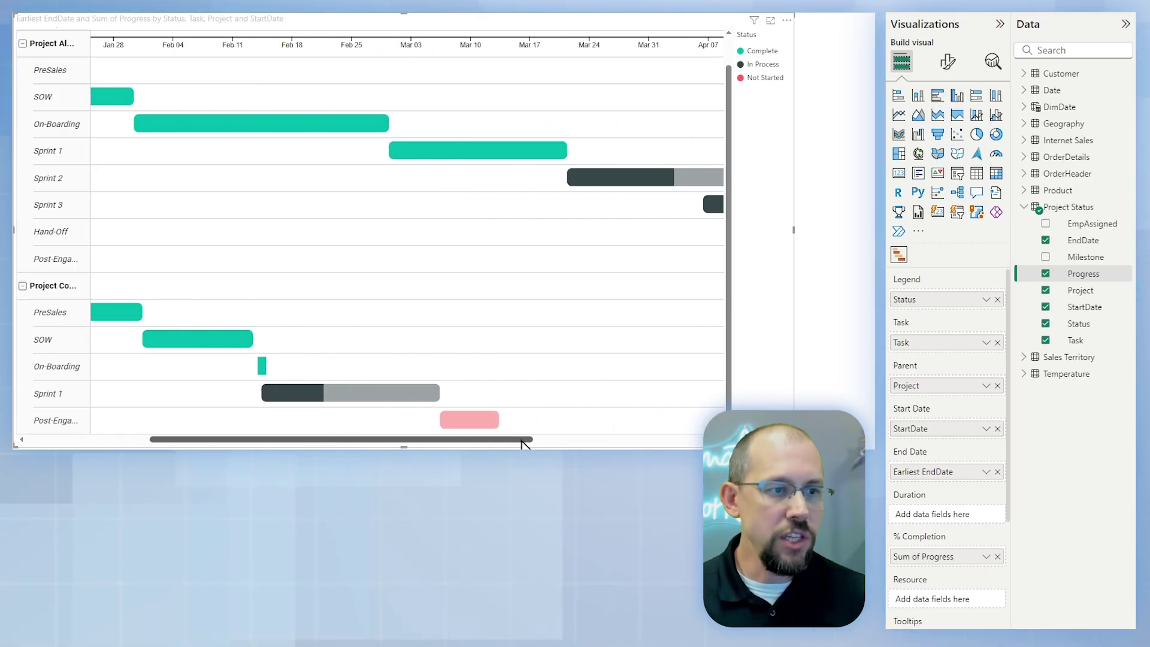
{"action": "mouse_move", "coordinate": [383, 410]}
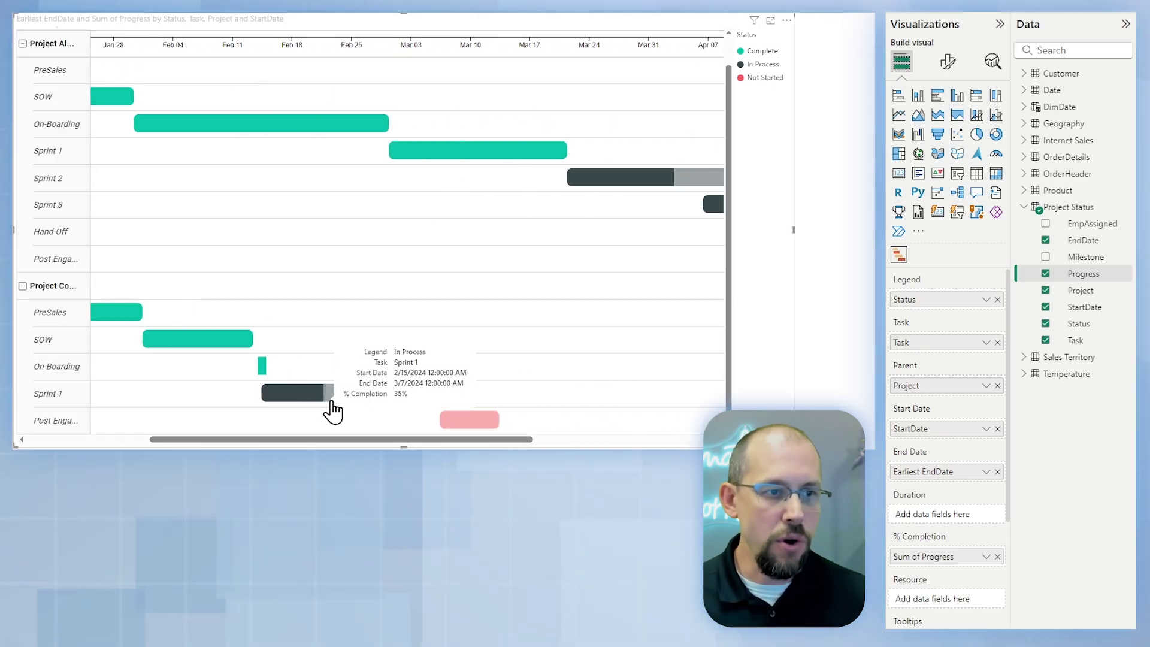
{"action": "mouse_move", "coordinate": [479, 429]}
{"action": "left_click_drag", "start_coordinate": [480, 440], "coordinate": [660, 441]}
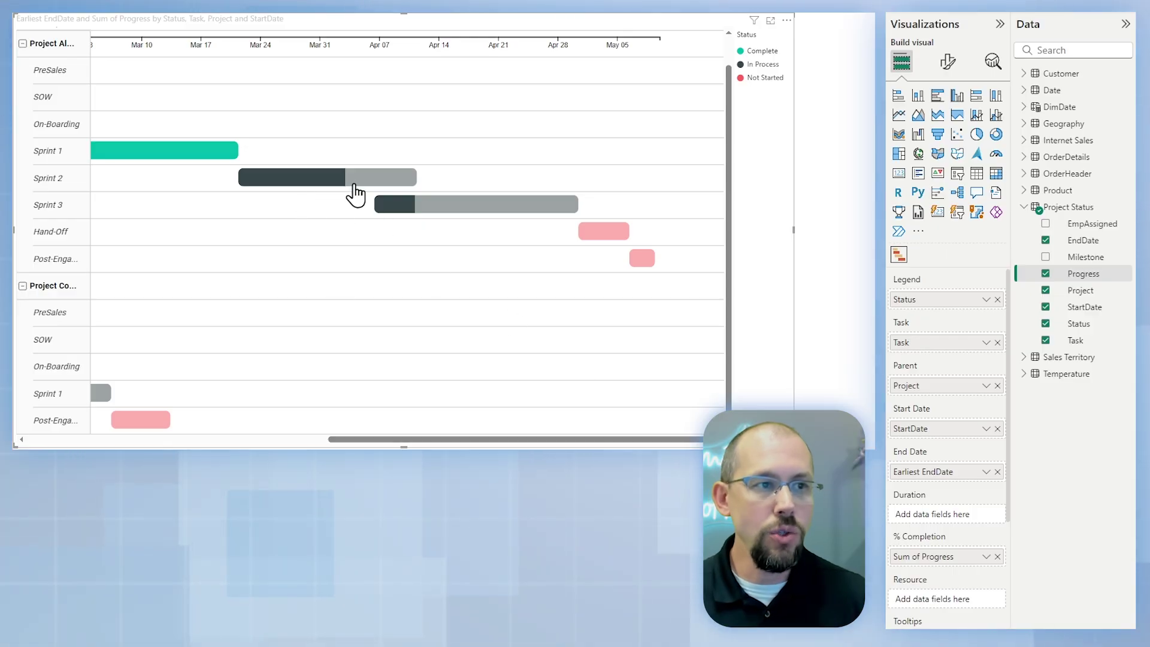
{"action": "mouse_move", "coordinate": [374, 207]}
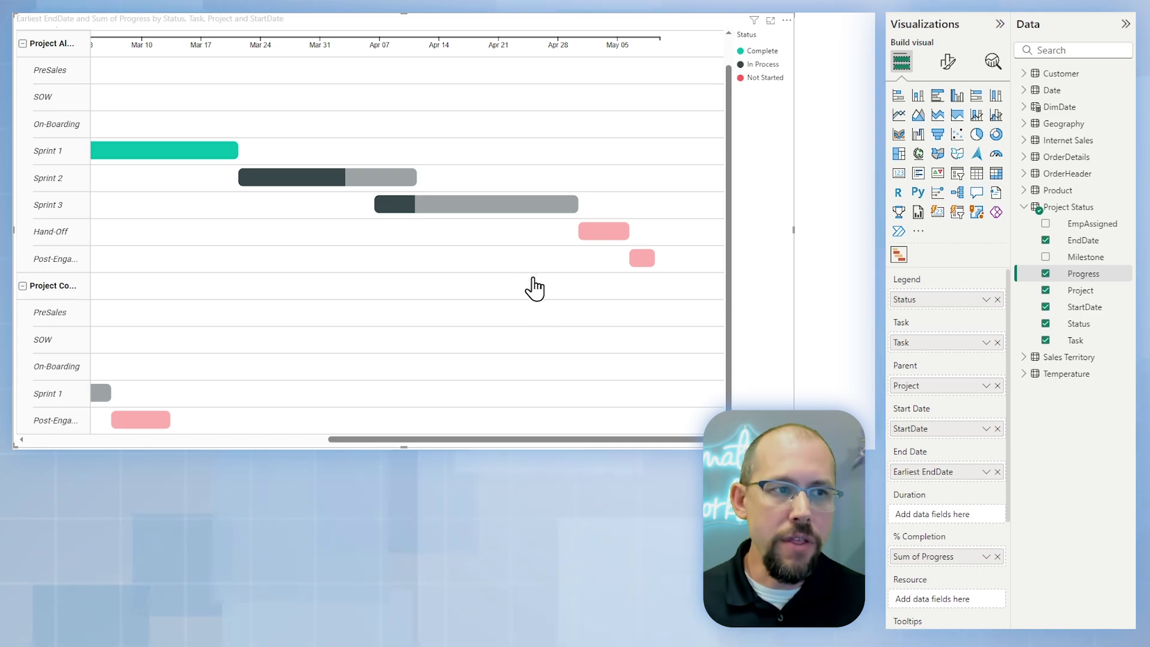
Add EmpAssigned as the Gantt Resource so bars show the assigned employee.
{"action": "scroll", "coordinate": [956, 470], "scroll_direction": "down", "scroll_amount": 1}
{"action": "scroll", "coordinate": [956, 476], "scroll_direction": "down", "scroll_amount": 1}
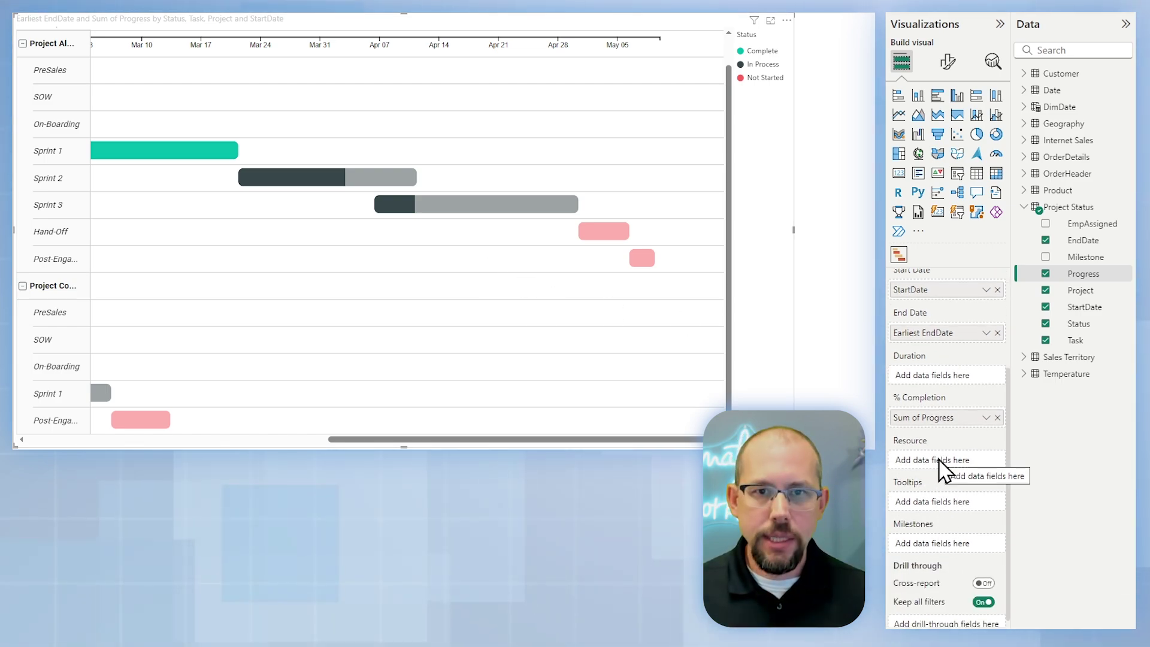
{"action": "left_click_drag", "start_coordinate": [681, 441], "coordinate": [489, 442]}
{"action": "left_click_drag", "start_coordinate": [328, 439], "coordinate": [504, 439]}
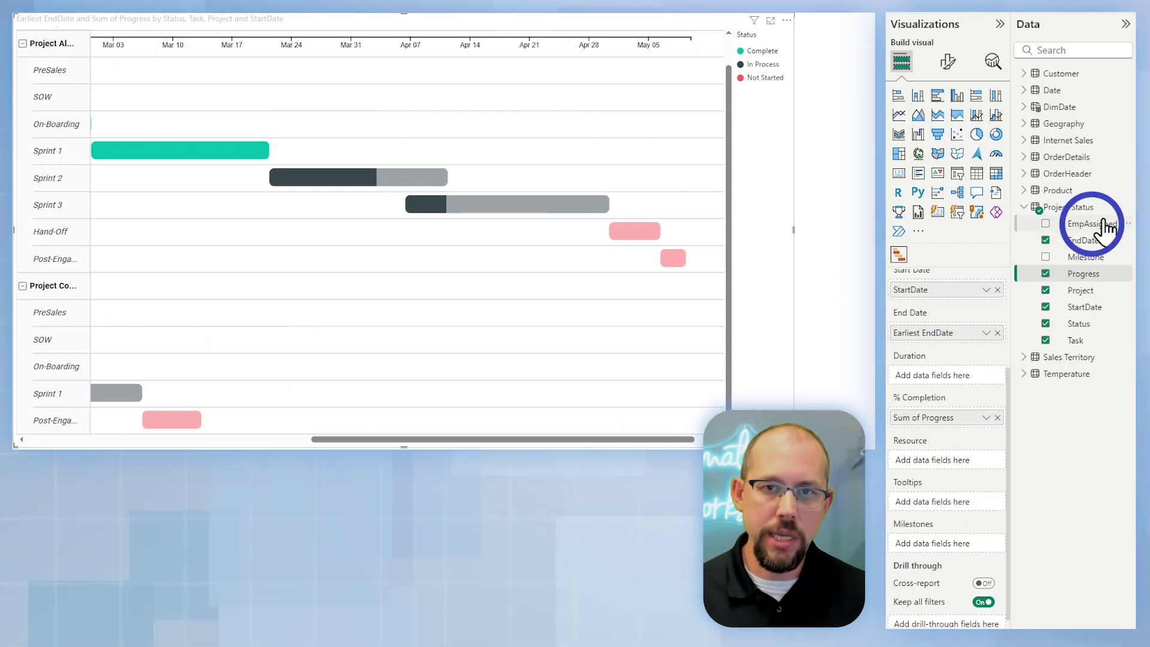
{"action": "left_click_drag", "start_coordinate": [1081, 226], "coordinate": [956, 472]}
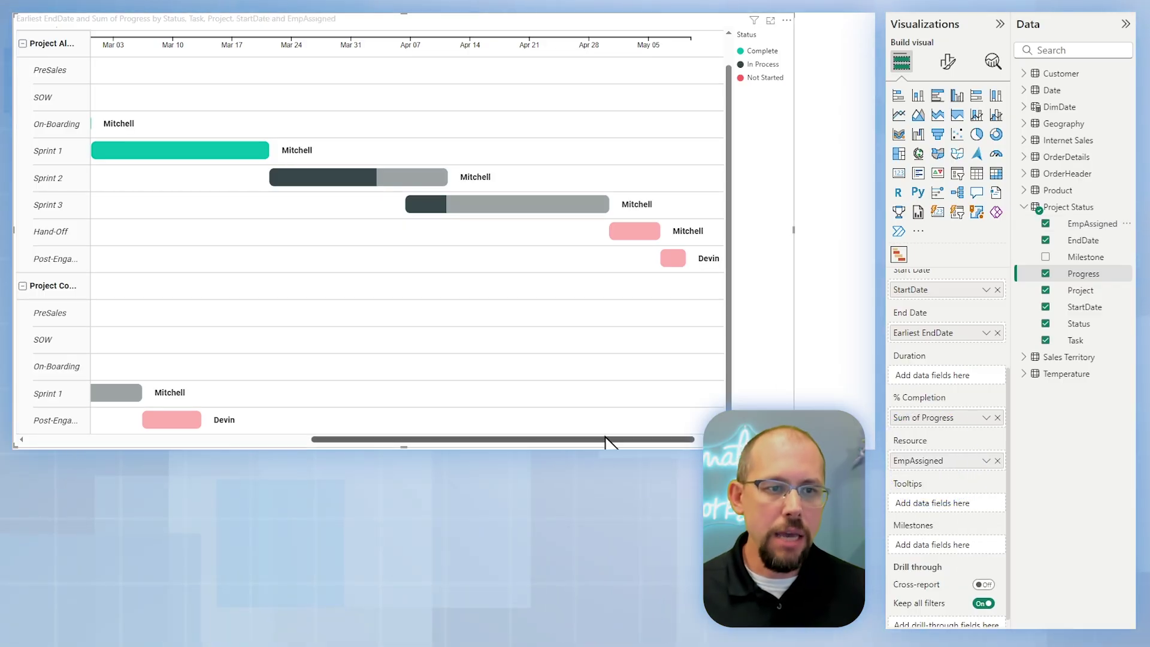
{"action": "left_click_drag", "start_coordinate": [588, 444], "coordinate": [287, 447]}
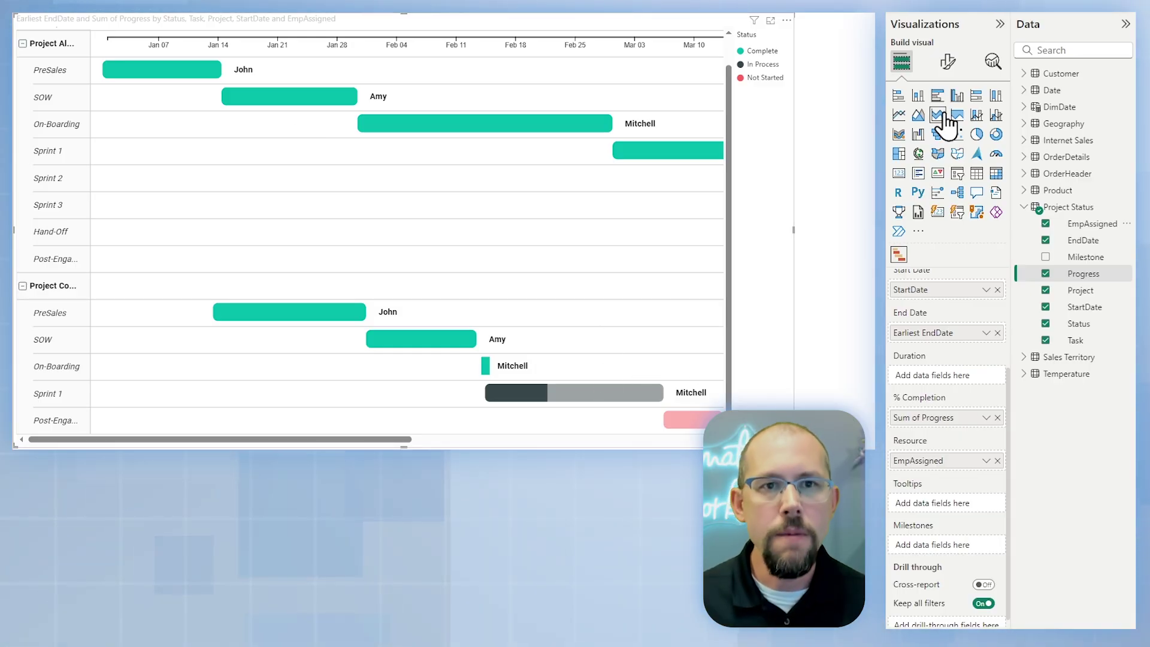
Set the Gantt's Data Labels position to Inside in Format visual.
{"action": "left_click", "coordinate": [949, 62]}
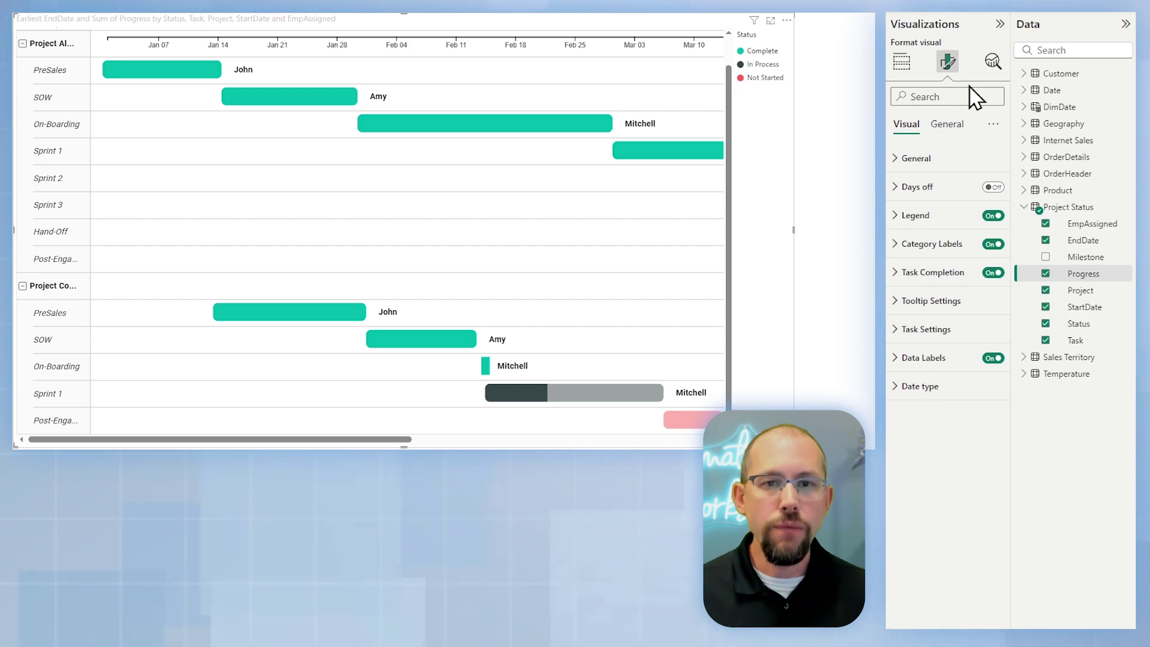
{"action": "left_click", "coordinate": [896, 359]}
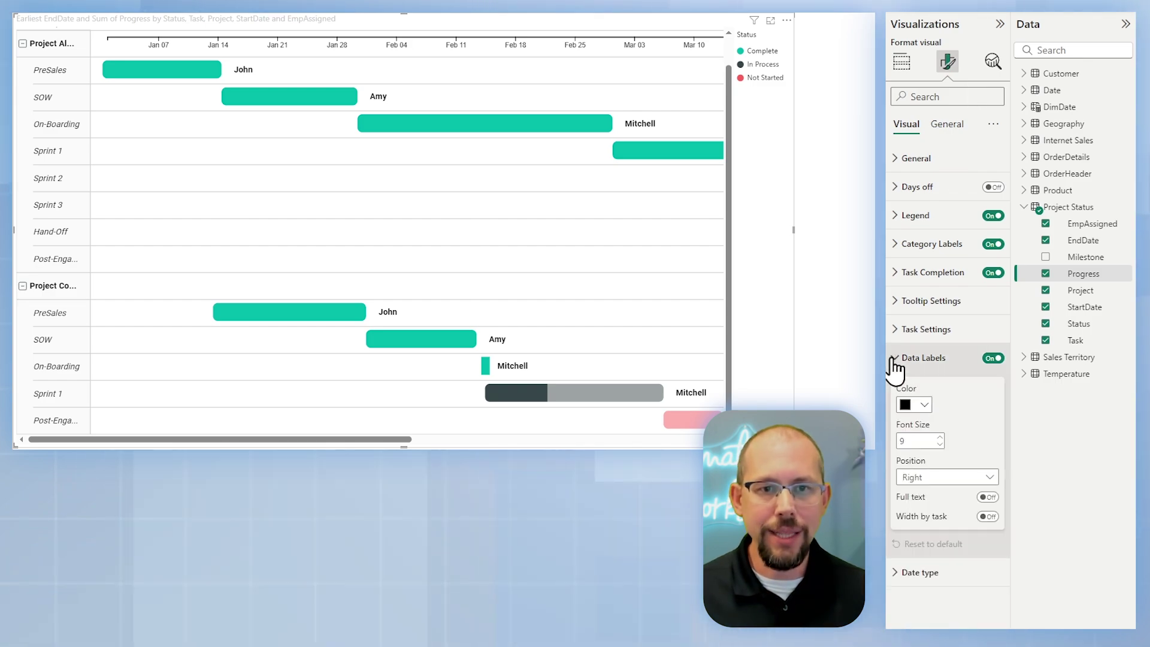
{"action": "mouse_move", "coordinate": [639, 136]}
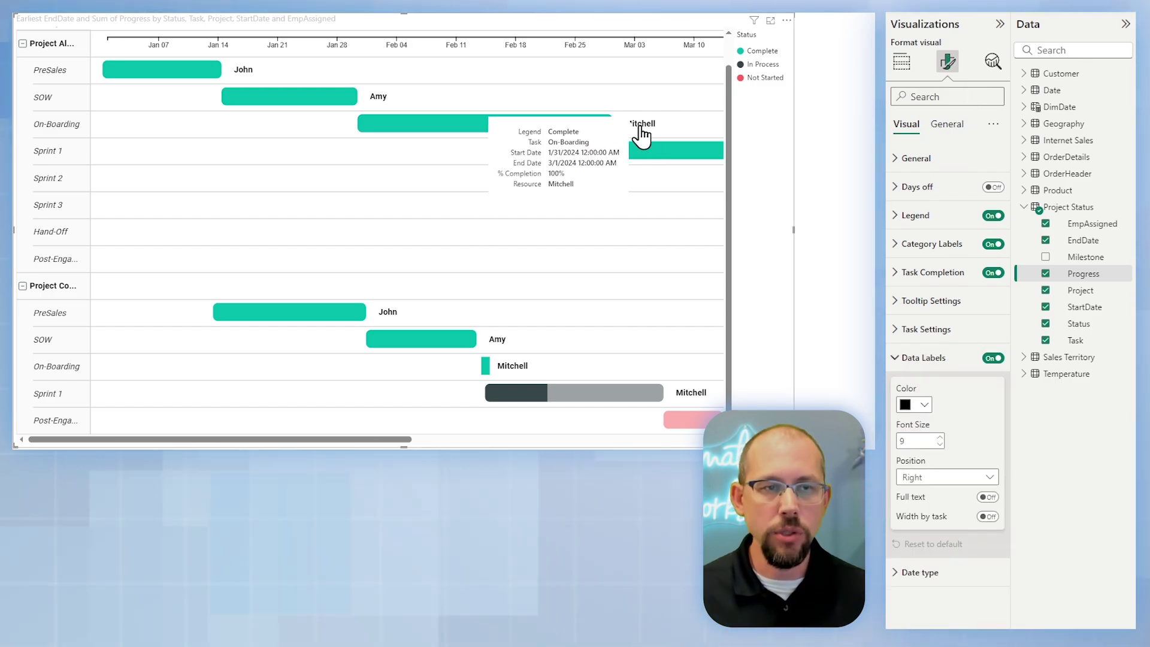
{"action": "left_click", "coordinate": [940, 478]}
{"action": "left_click", "coordinate": [921, 528]}
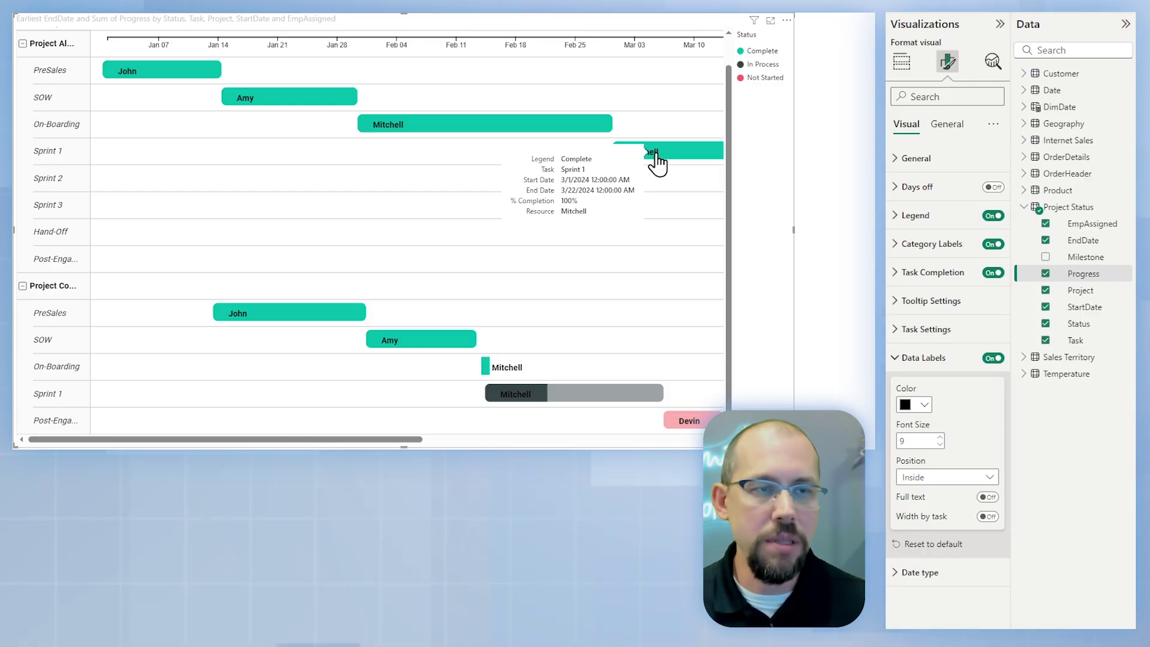
{"action": "left_click_drag", "start_coordinate": [403, 442], "coordinate": [241, 418]}
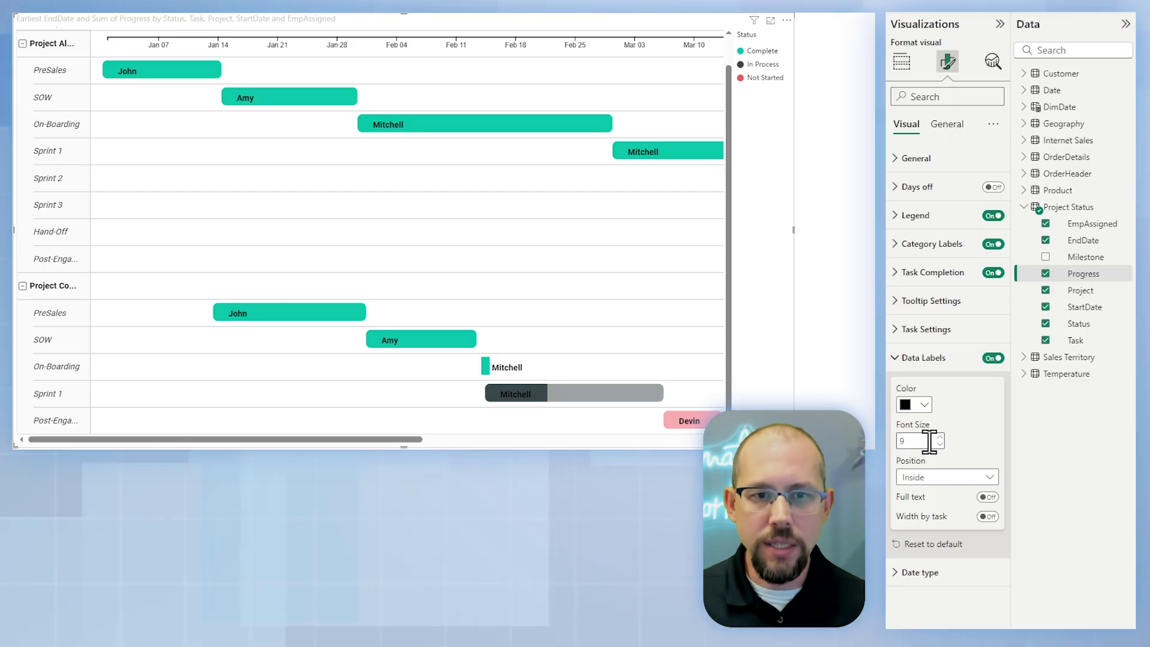
{"action": "left_click", "coordinate": [897, 360]}
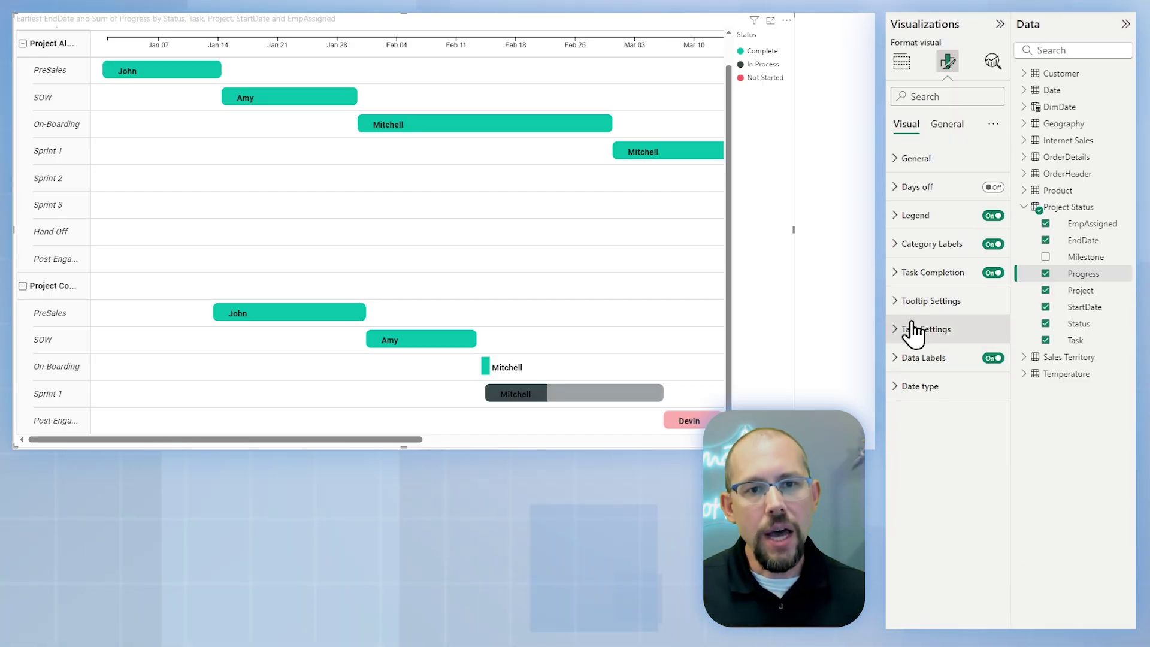
{"action": "left_click", "coordinate": [897, 392]}
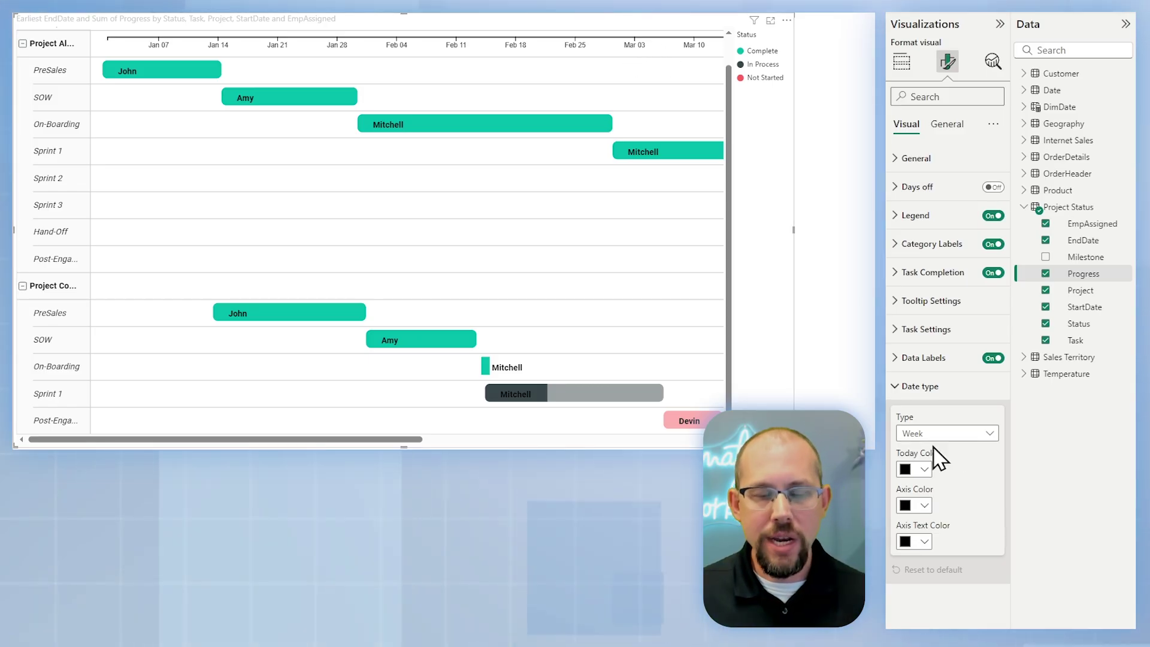
Change the Gantt's Date type from Week to Month.
{"action": "left_click", "coordinate": [983, 434]}
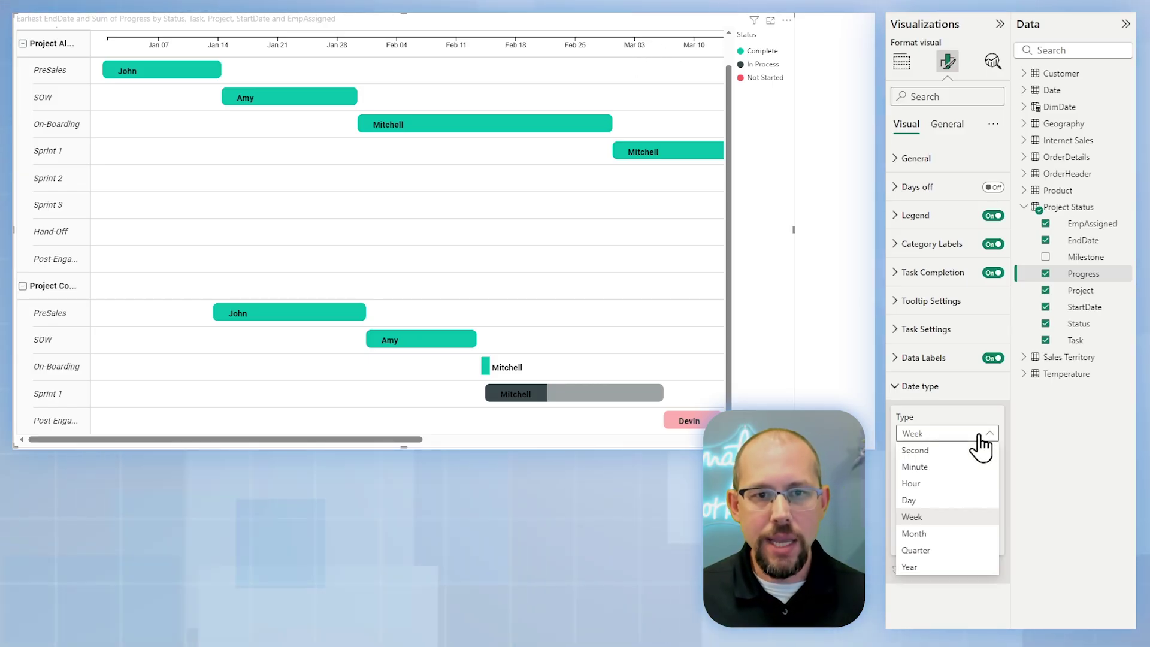
{"action": "left_click", "coordinate": [930, 533]}
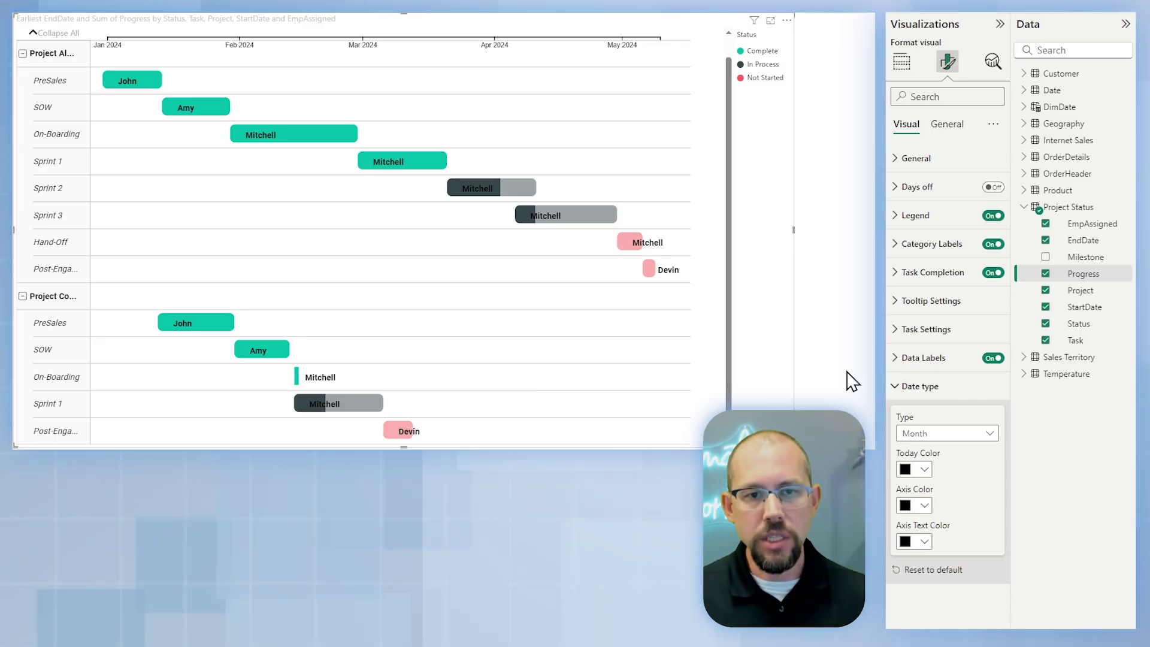
Toggle Task Completion off and back on, then set Max completion to 1.
{"action": "left_click", "coordinate": [897, 387]}
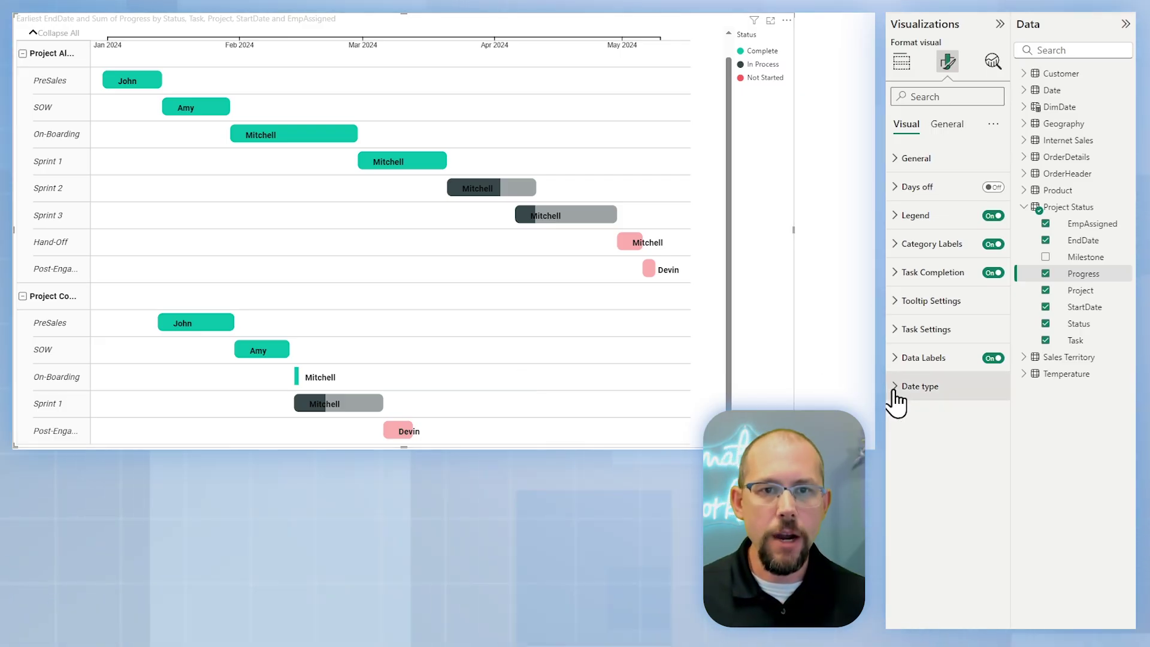
{"action": "left_click", "coordinate": [901, 276]}
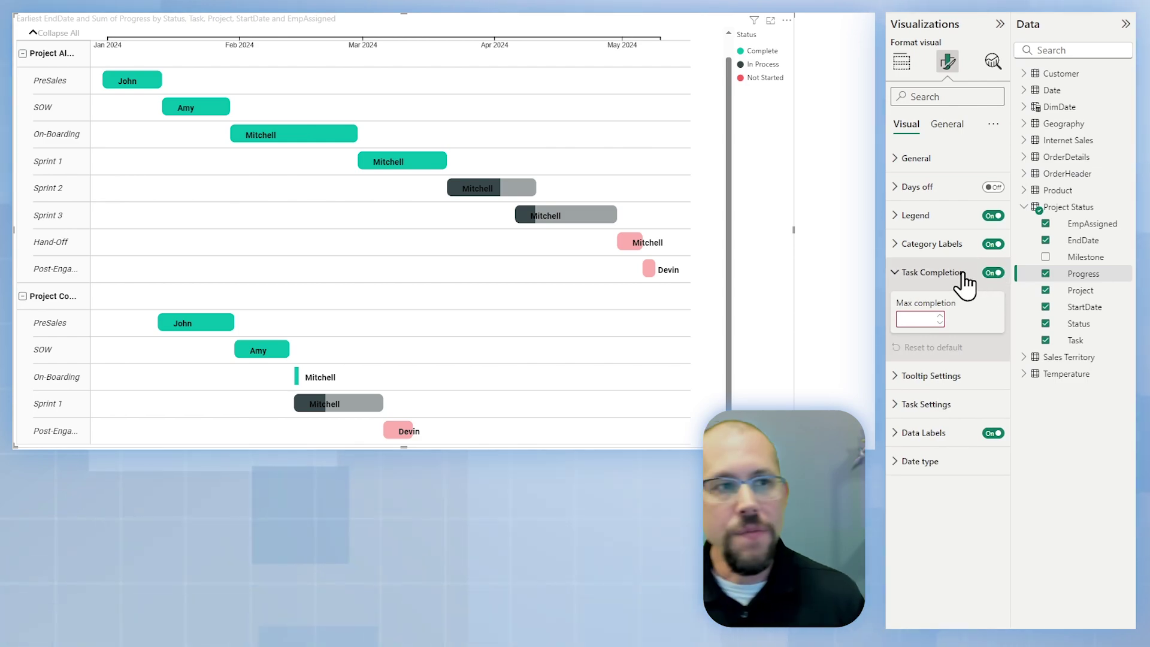
{"action": "left_click", "coordinate": [991, 277]}
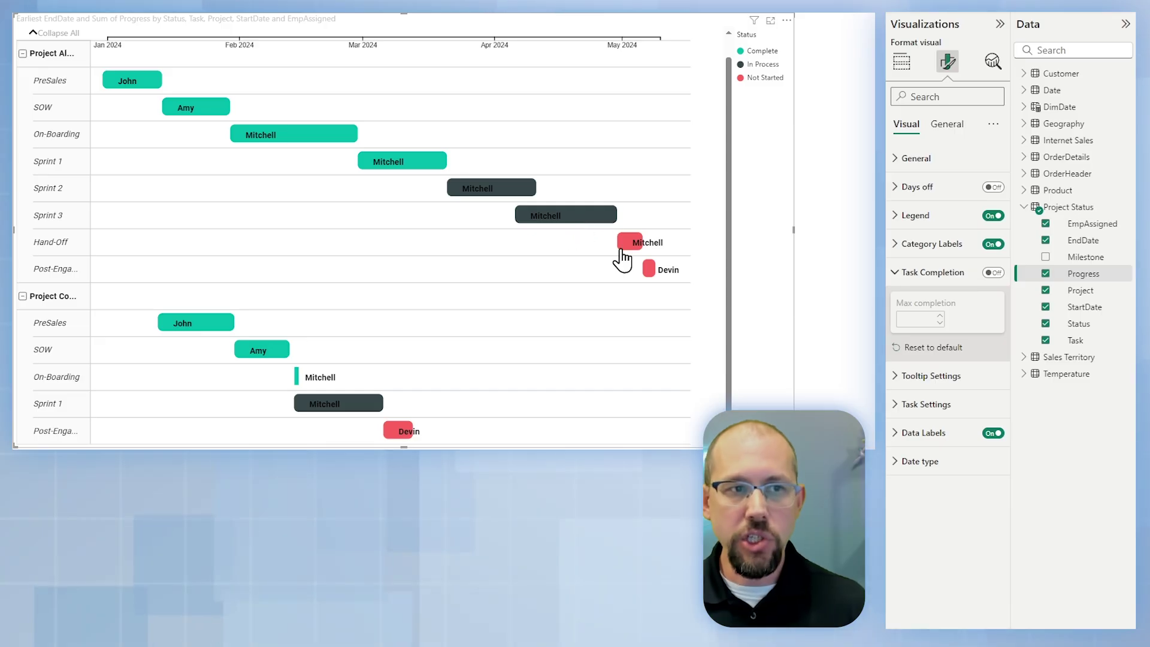
{"action": "left_click", "coordinate": [994, 274]}
{"action": "left_click", "coordinate": [923, 318]}
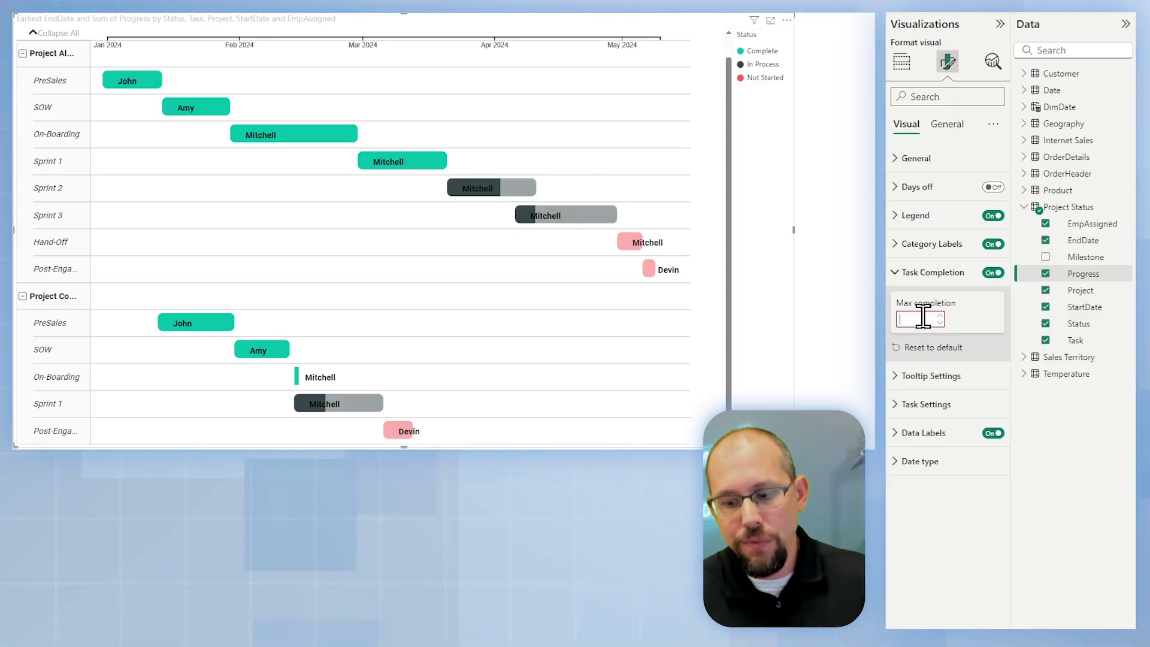
{"action": "type", "text": "4"}
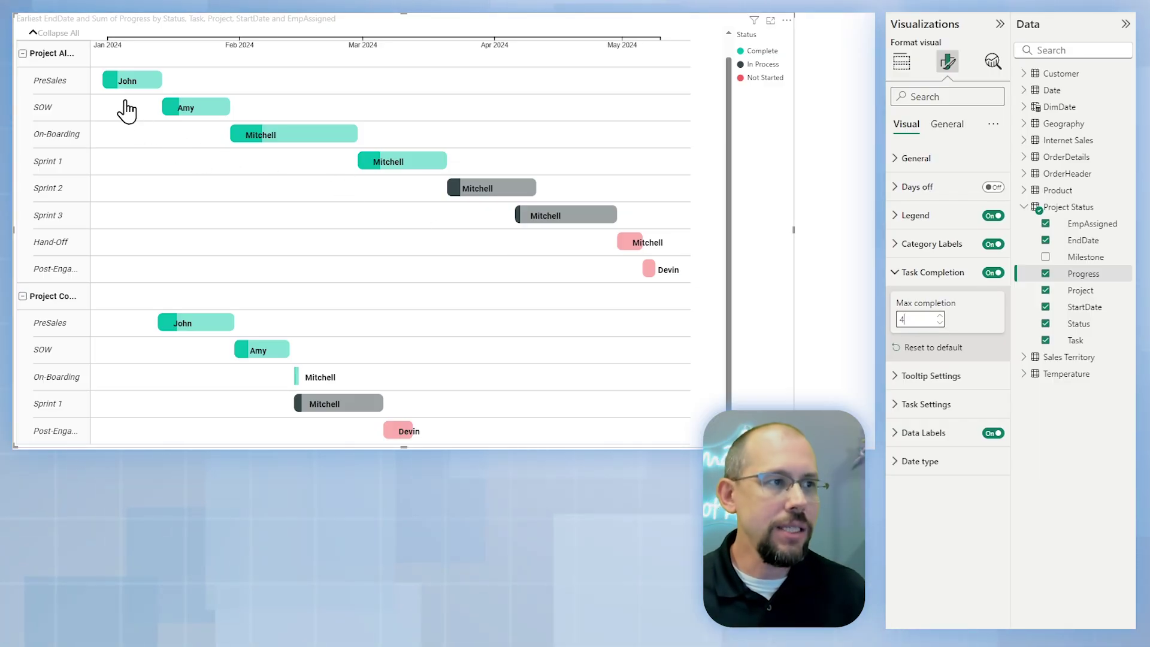
{"action": "mouse_move", "coordinate": [135, 91]}
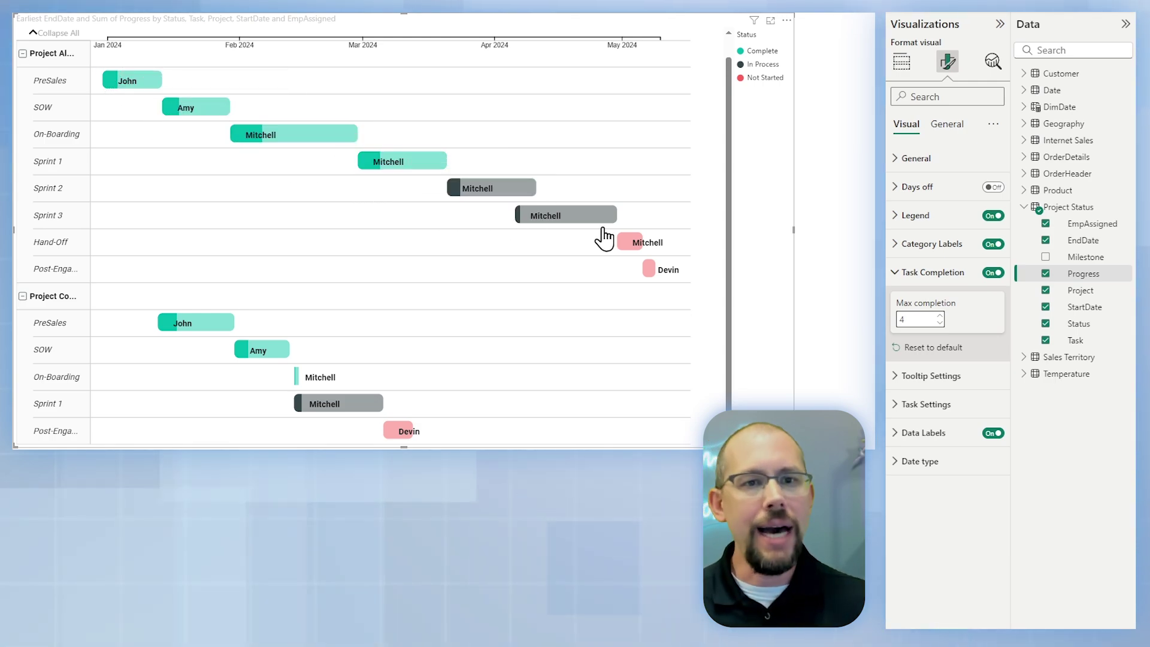
{"action": "key", "text": "BackSpace"}
{"action": "type", "text": "1"}
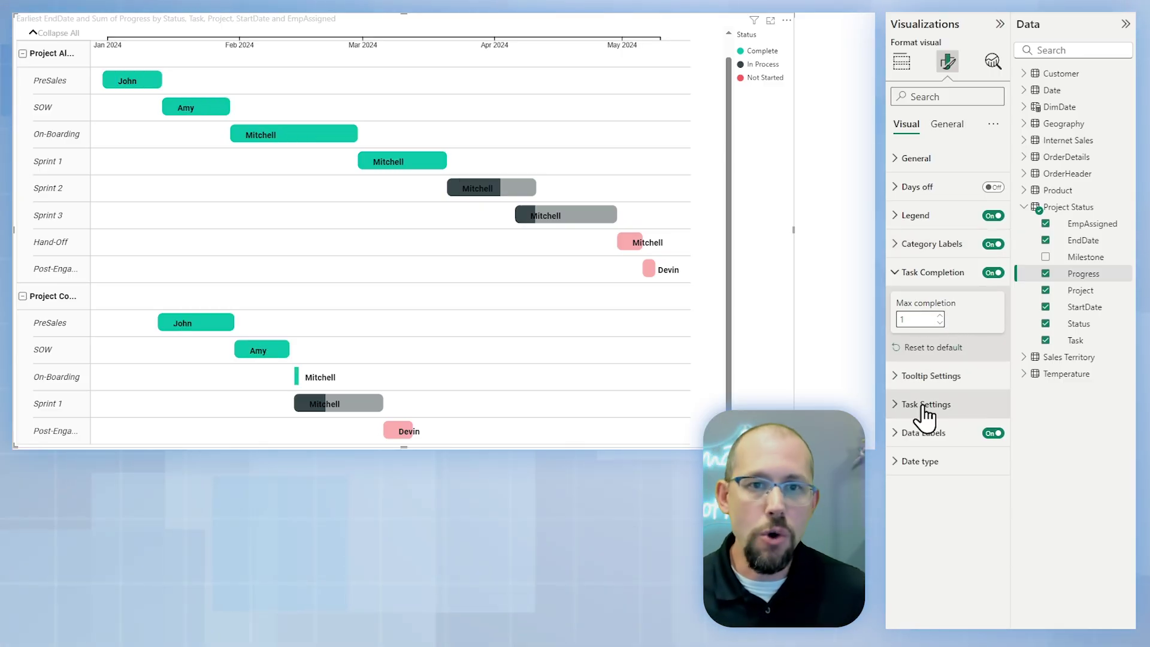
In Legend settings, colour Complete bright green and Not Started red.
{"action": "left_click", "coordinate": [895, 274]}
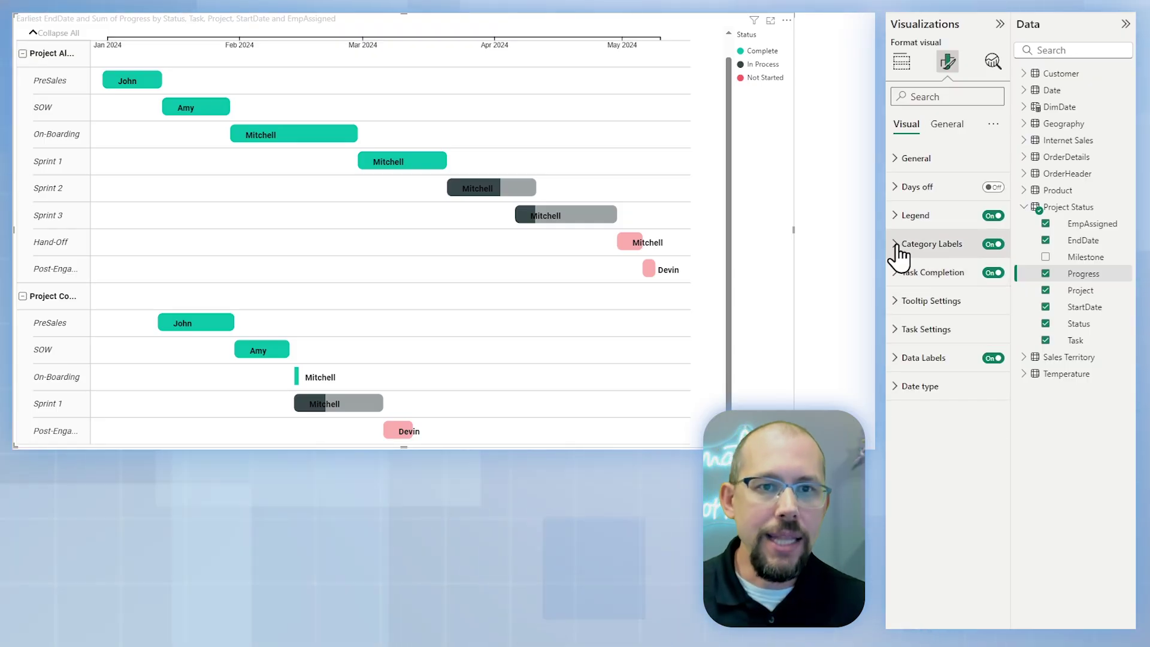
{"action": "left_click", "coordinate": [896, 245]}
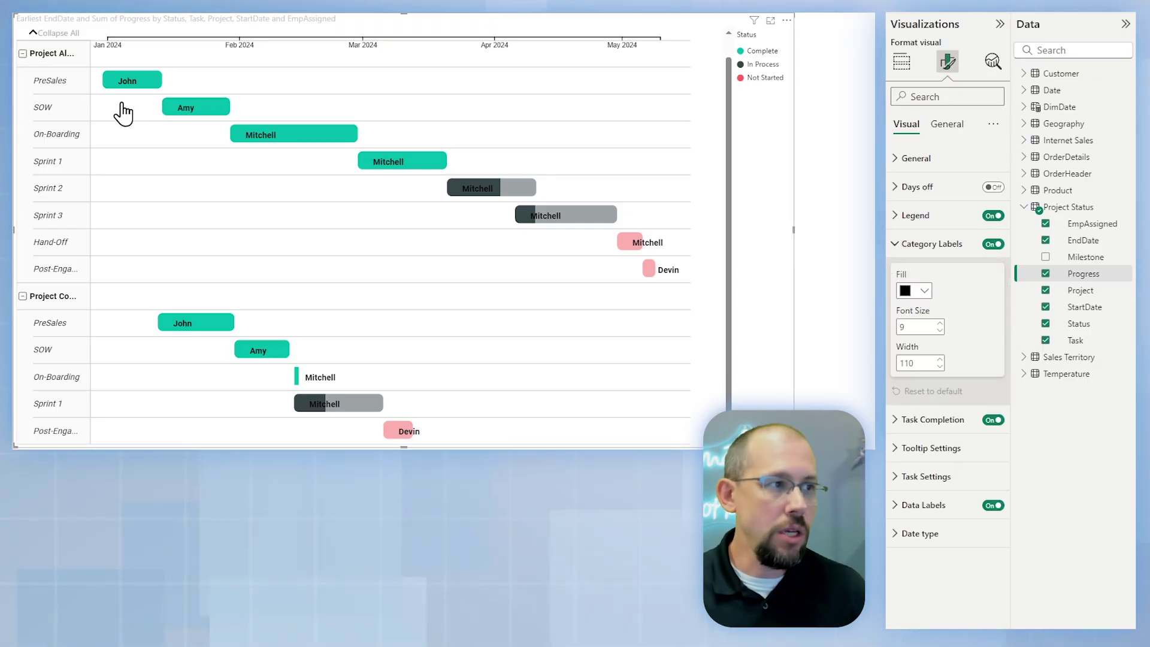
{"action": "left_click", "coordinate": [899, 245]}
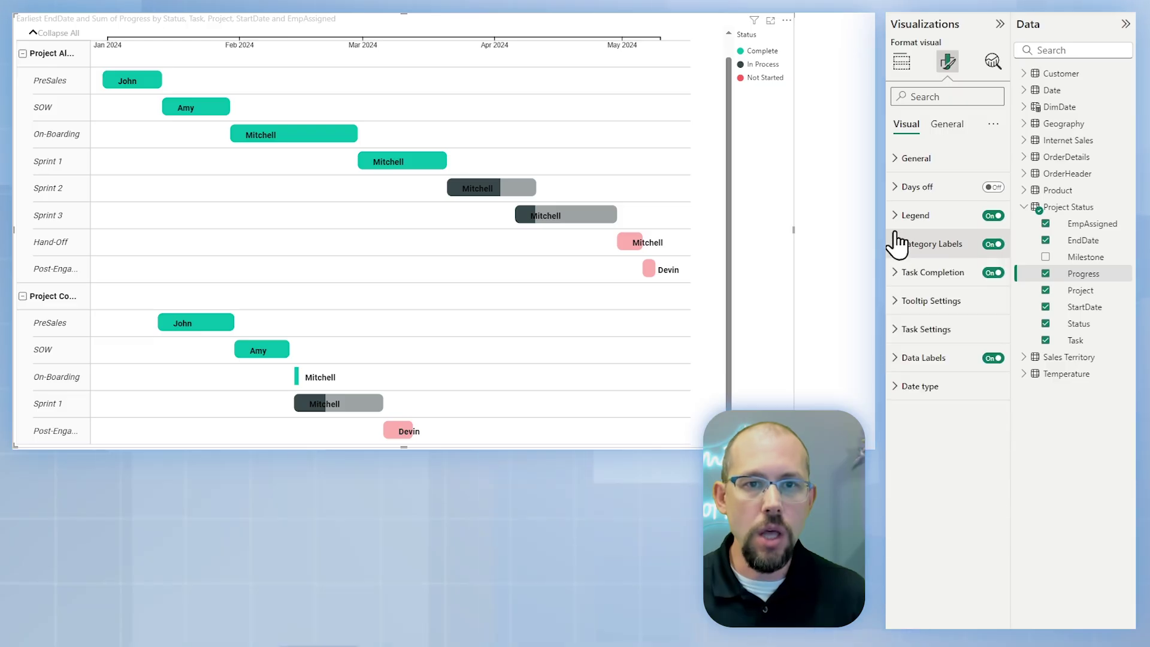
{"action": "left_click", "coordinate": [896, 216]}
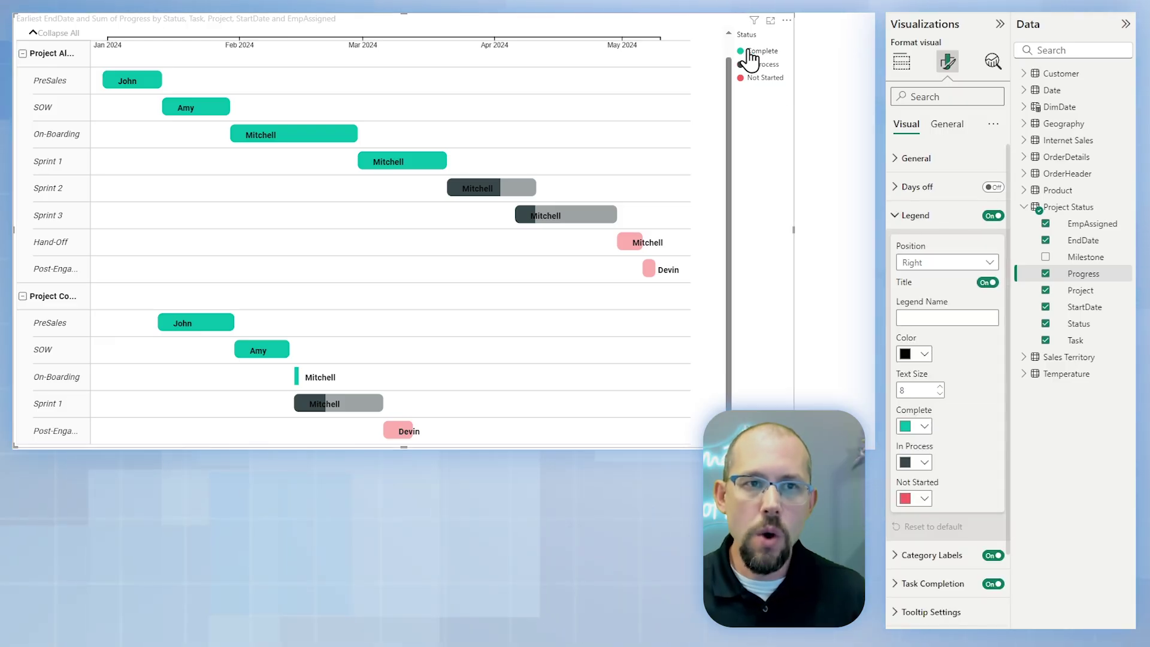
{"action": "left_click", "coordinate": [927, 427]}
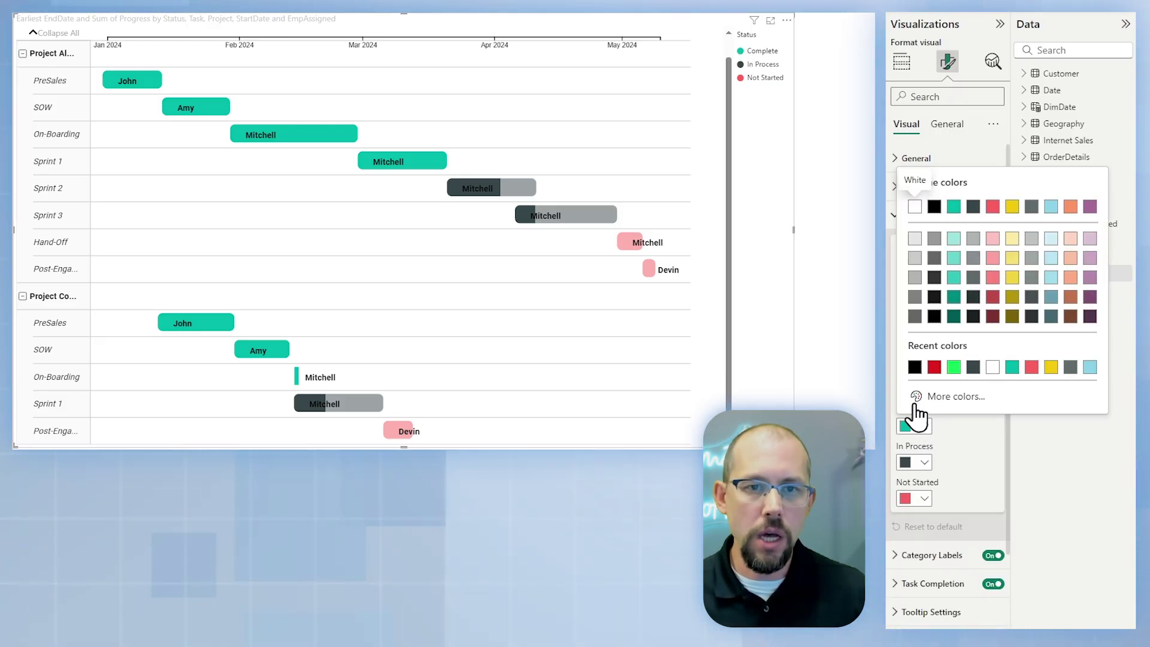
{"action": "left_click", "coordinate": [952, 367]}
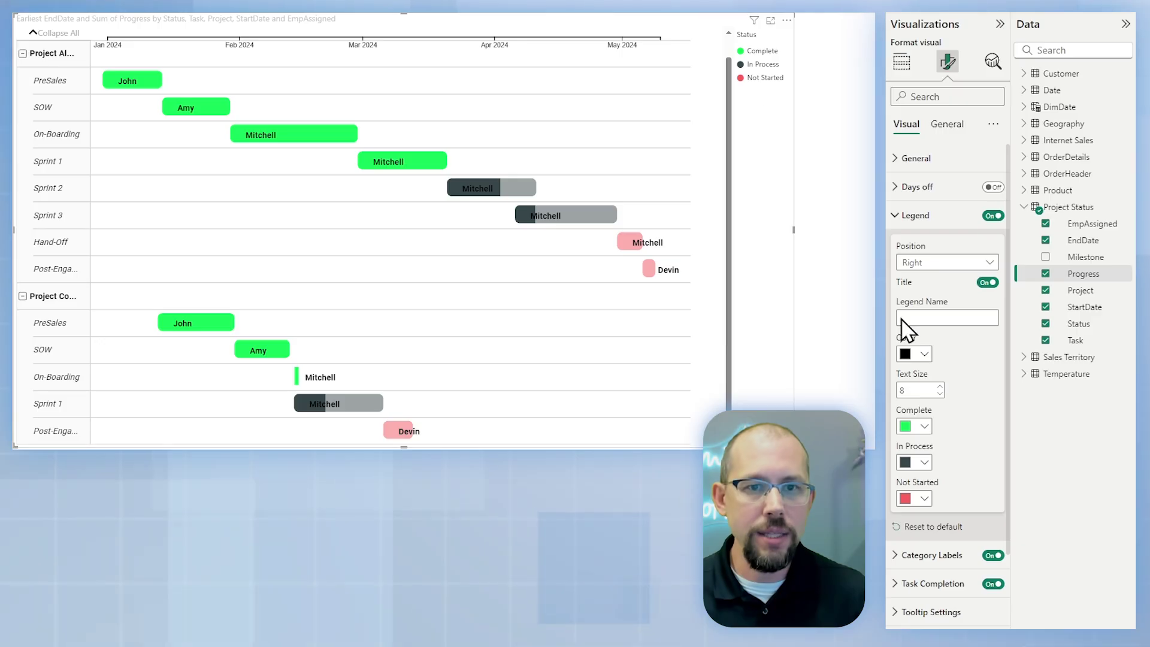
{"action": "left_click", "coordinate": [925, 498]}
{"action": "left_click", "coordinate": [954, 440]}
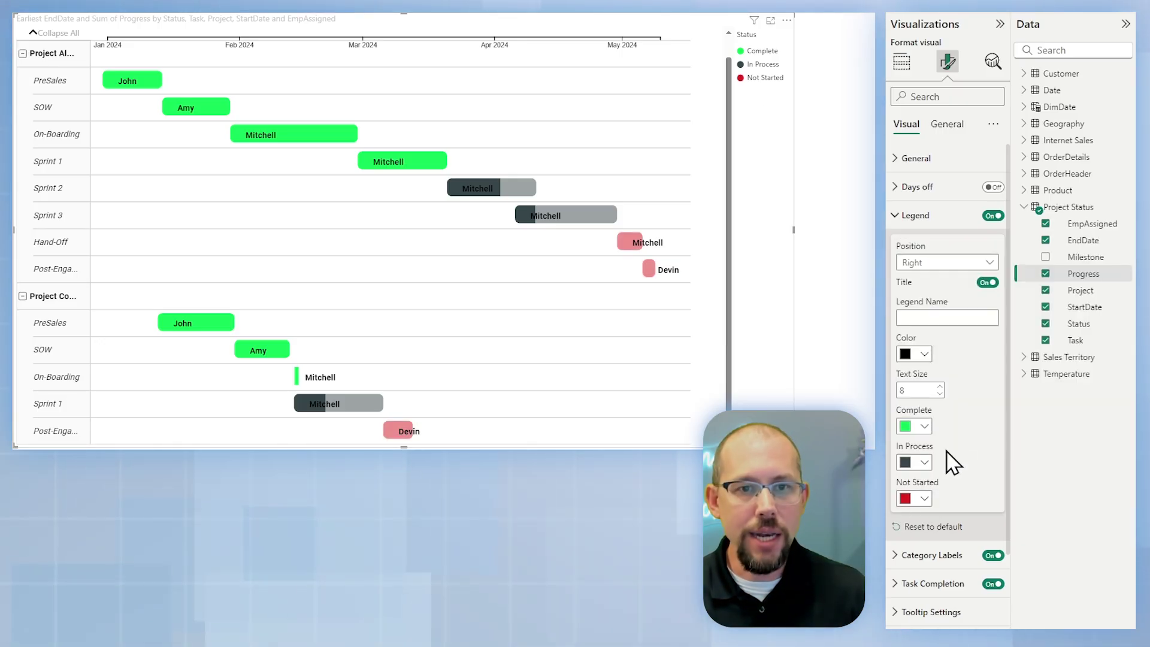
Turn on task grouping in the Gantt's General settings.
{"action": "left_click", "coordinate": [898, 221]}
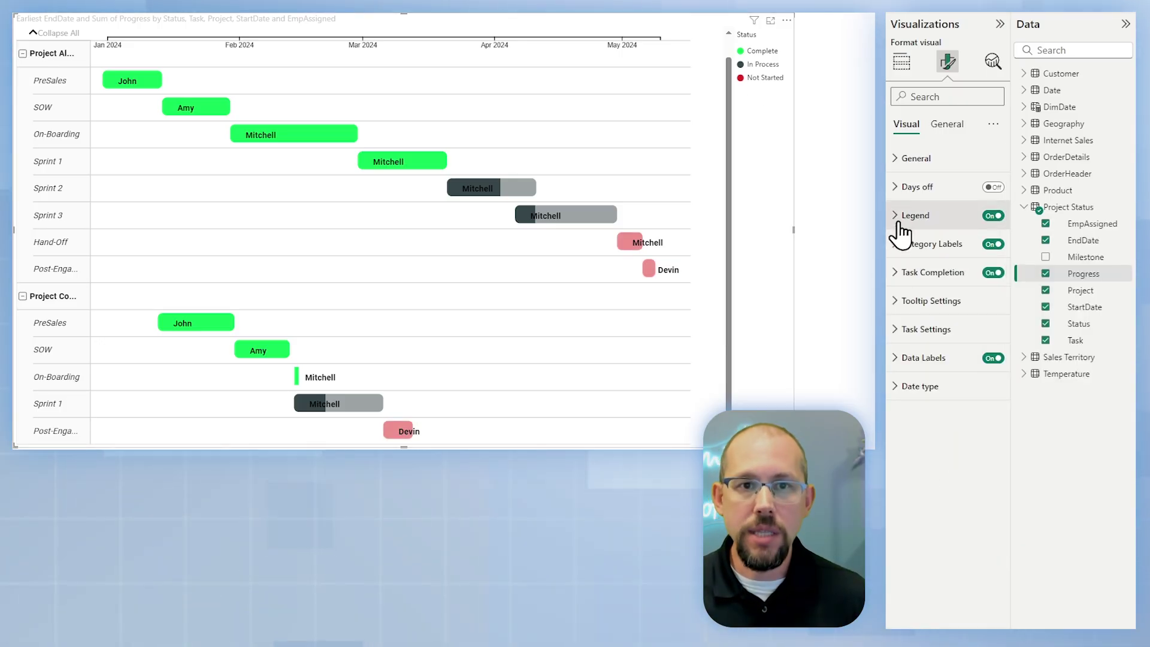
{"action": "left_click", "coordinate": [900, 174]}
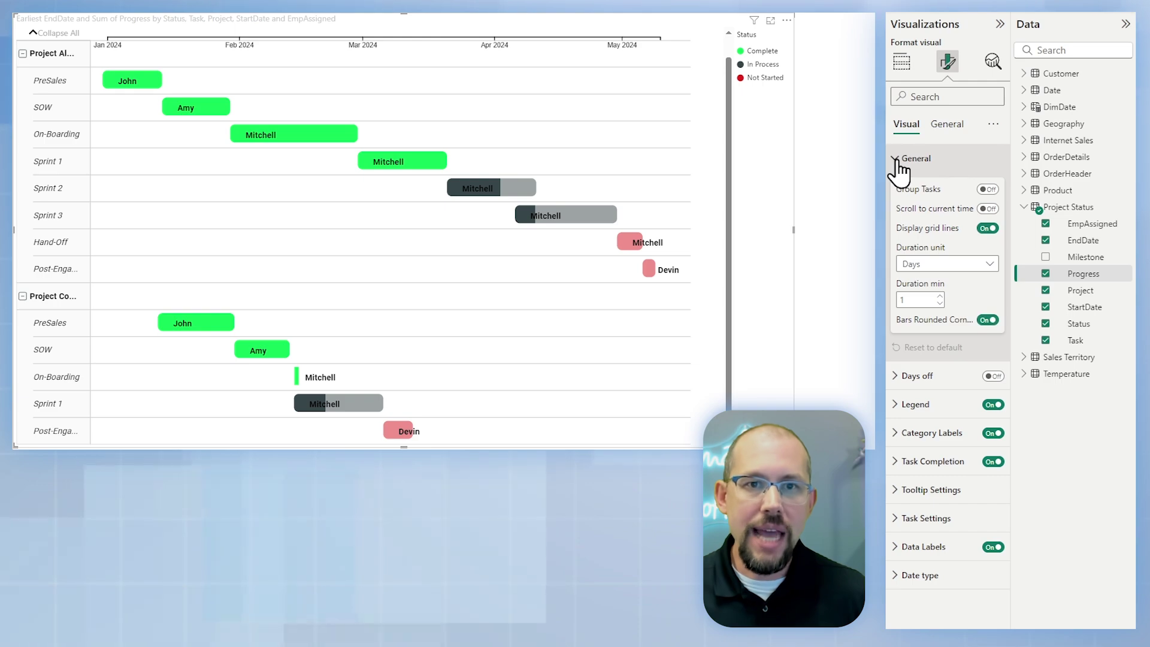
{"action": "left_click", "coordinate": [988, 191]}
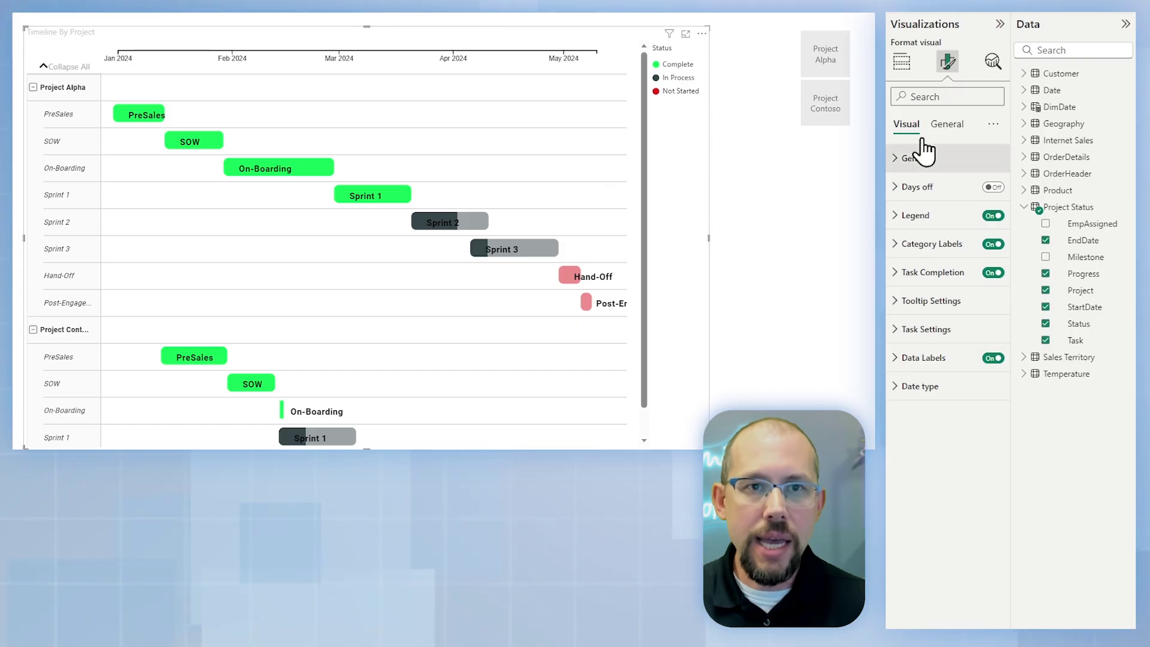
Replace Status in the Legend with Task, and move Project into the Task well.
{"action": "left_click", "coordinate": [903, 65]}
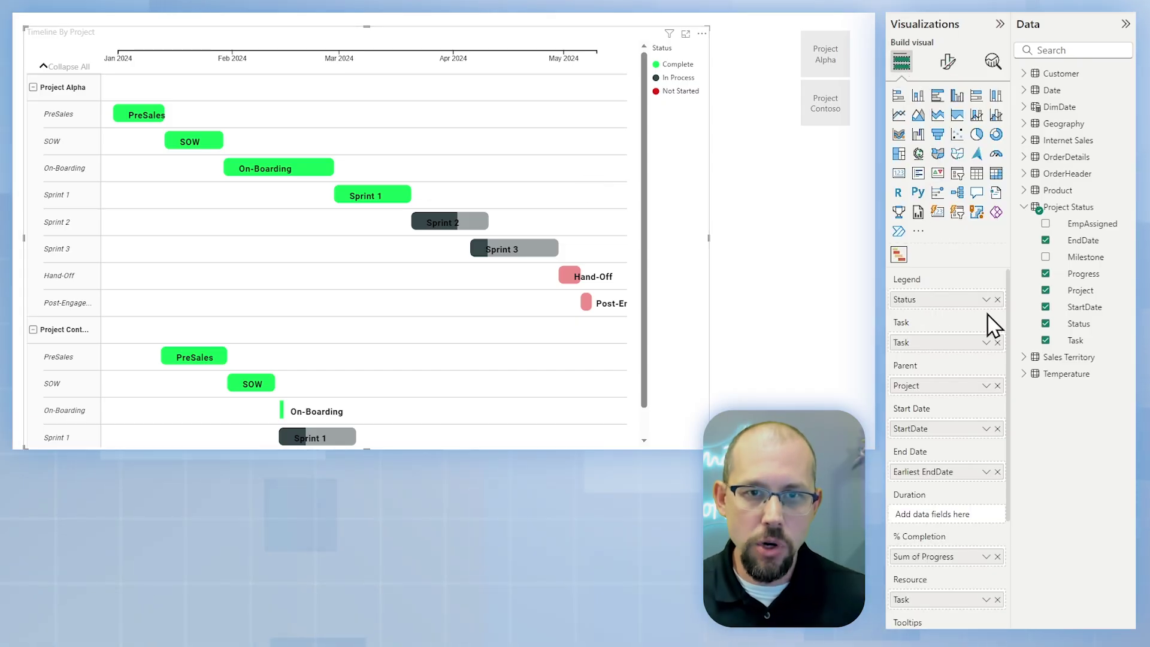
{"action": "left_click", "coordinate": [998, 300]}
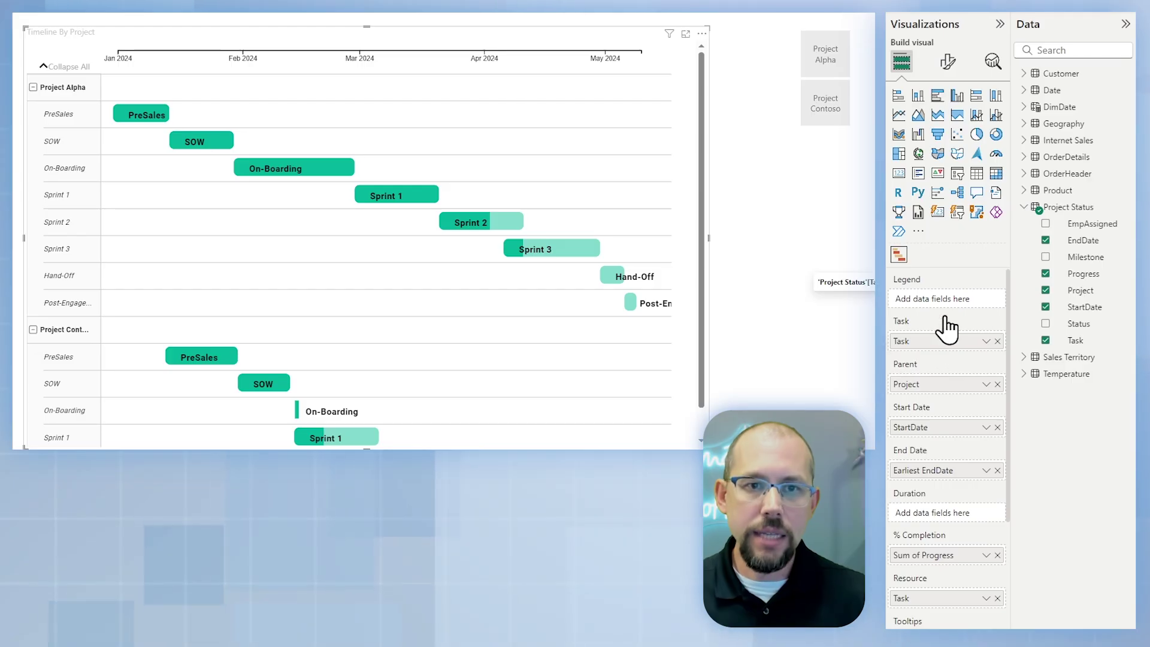
{"action": "left_click_drag", "start_coordinate": [935, 341], "coordinate": [941, 300]}
{"action": "left_click_drag", "start_coordinate": [917, 384], "coordinate": [923, 351]}
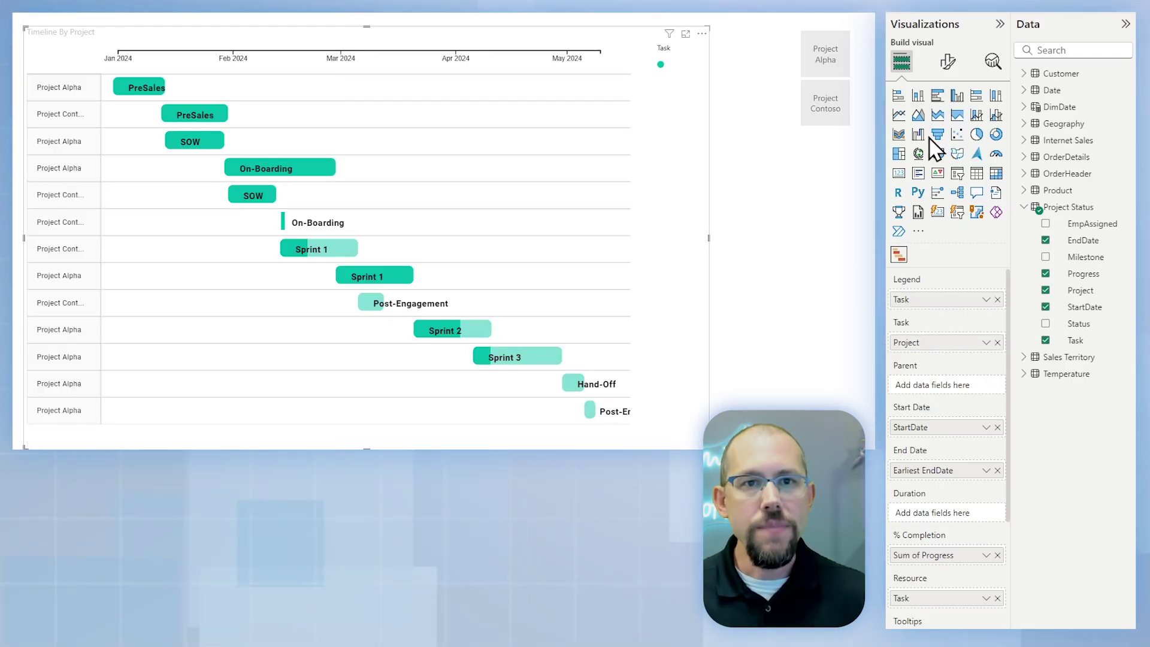
{"action": "left_click", "coordinate": [948, 62]}
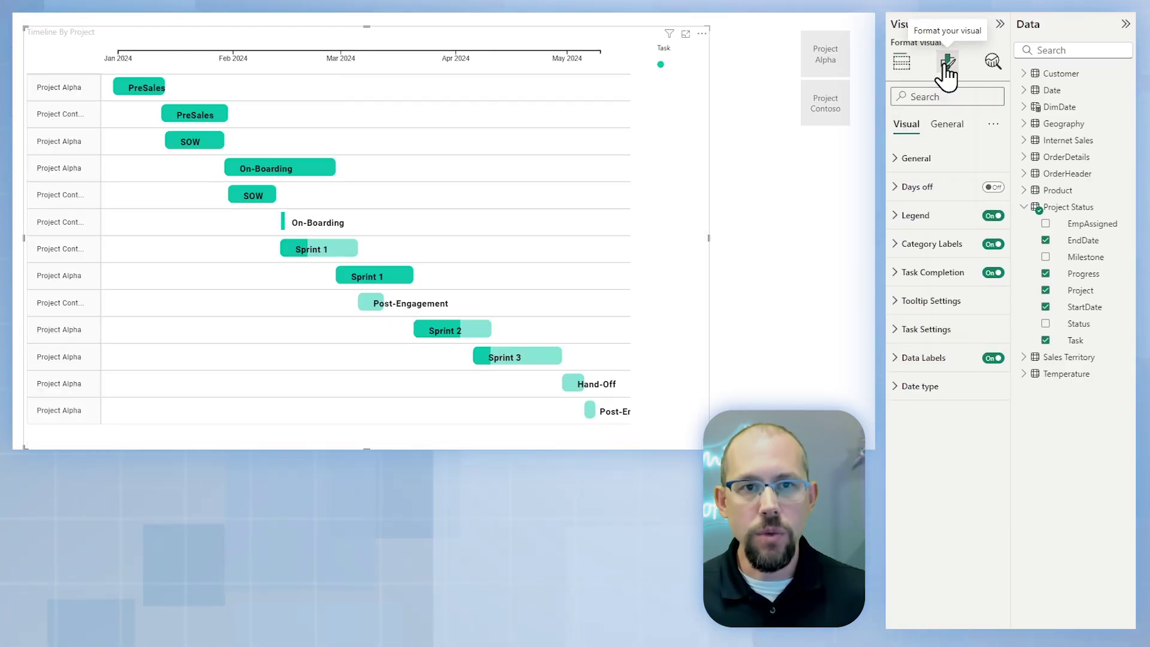
Turn on Group Tasks under General, then toggle bar Rounded Corners off and back on.
{"action": "left_click", "coordinate": [911, 160]}
{"action": "left_click", "coordinate": [986, 189]}
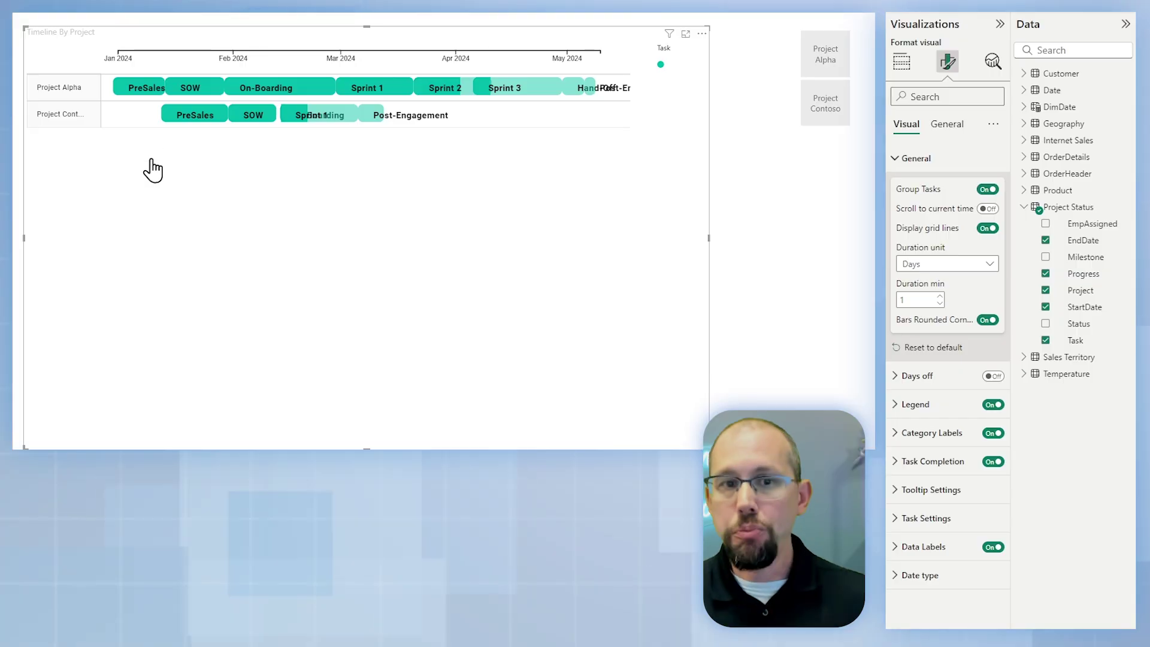
{"action": "left_click", "coordinate": [988, 322]}
{"action": "left_click", "coordinate": [989, 321]}
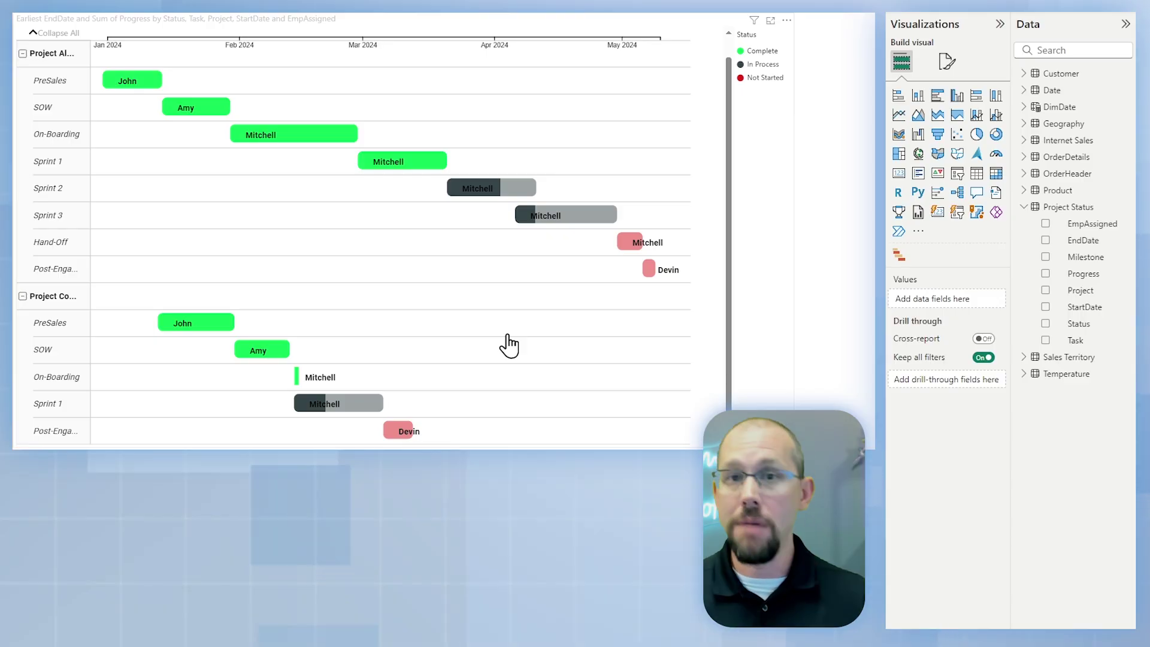
Add Milestone to the Gantt's Milestones well, remove it, then add it back.
{"action": "left_click", "coordinate": [761, 326]}
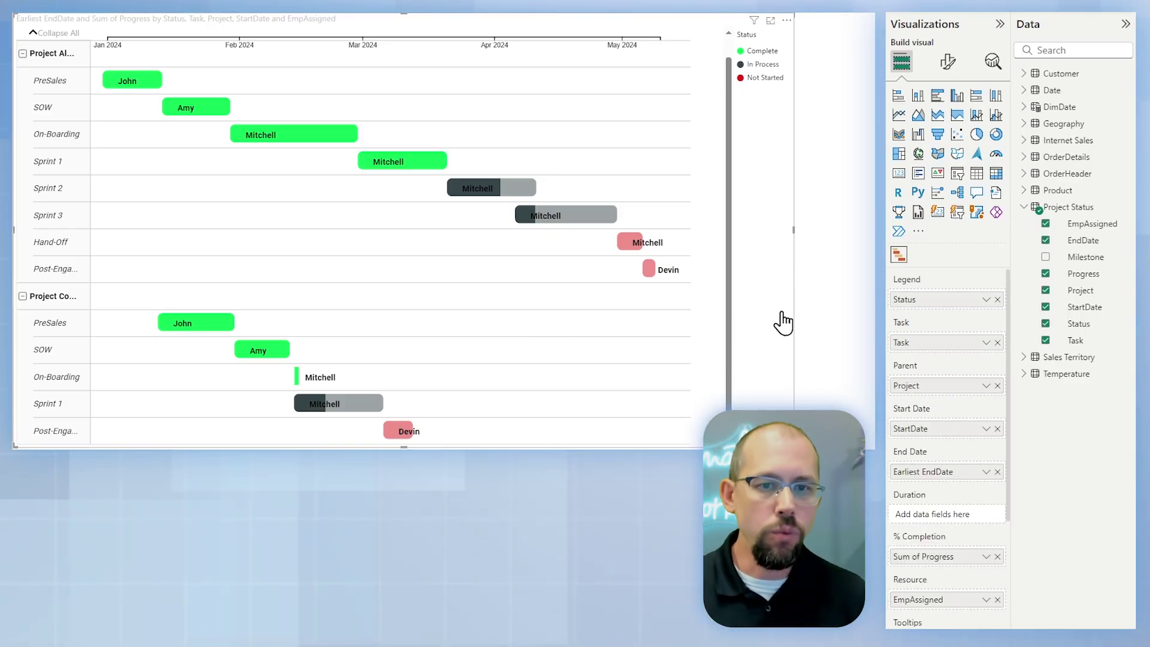
{"action": "scroll", "coordinate": [967, 527], "scroll_direction": "down", "scroll_amount": 3}
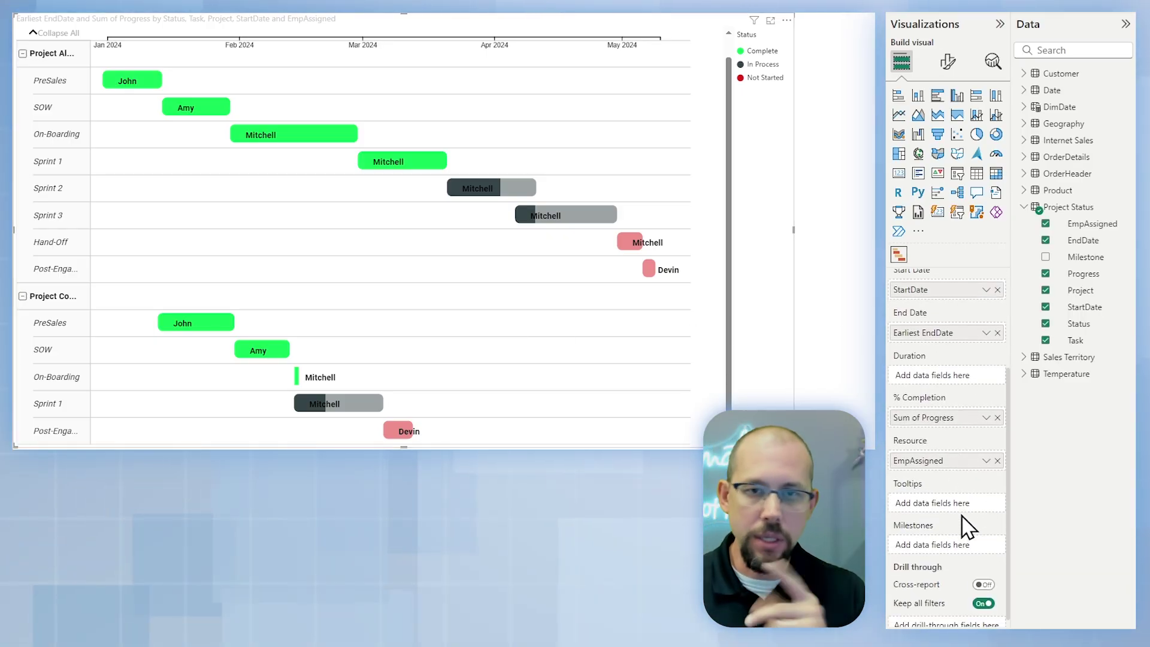
{"action": "left_click_drag", "start_coordinate": [1087, 263], "coordinate": [960, 546]}
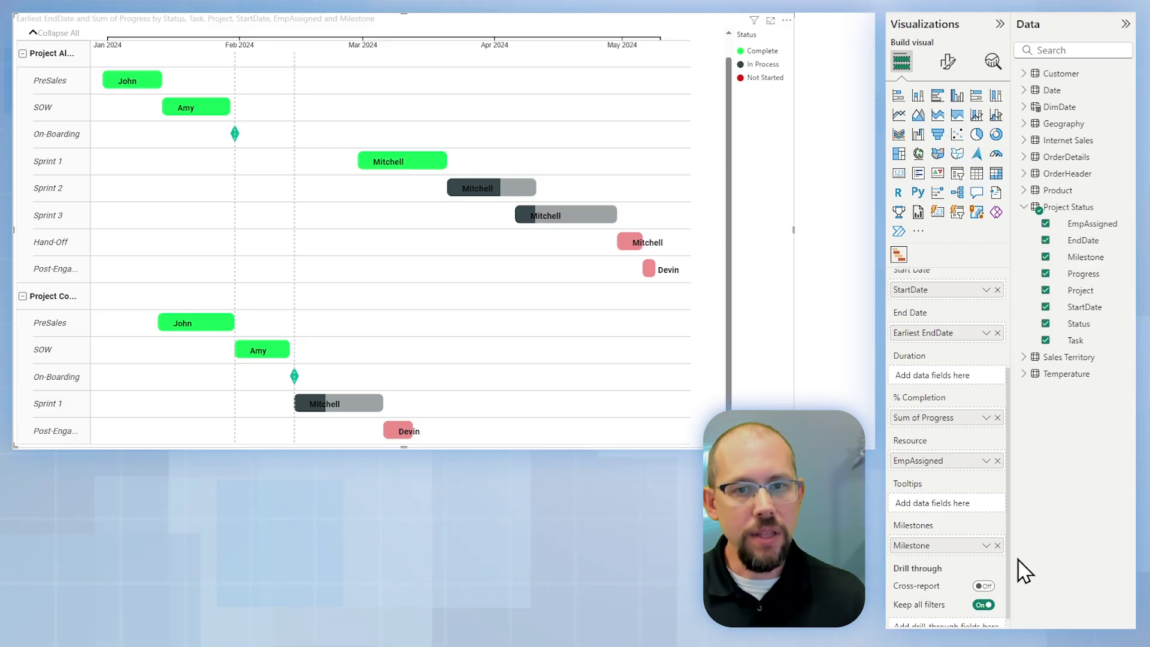
{"action": "left_click", "coordinate": [998, 545]}
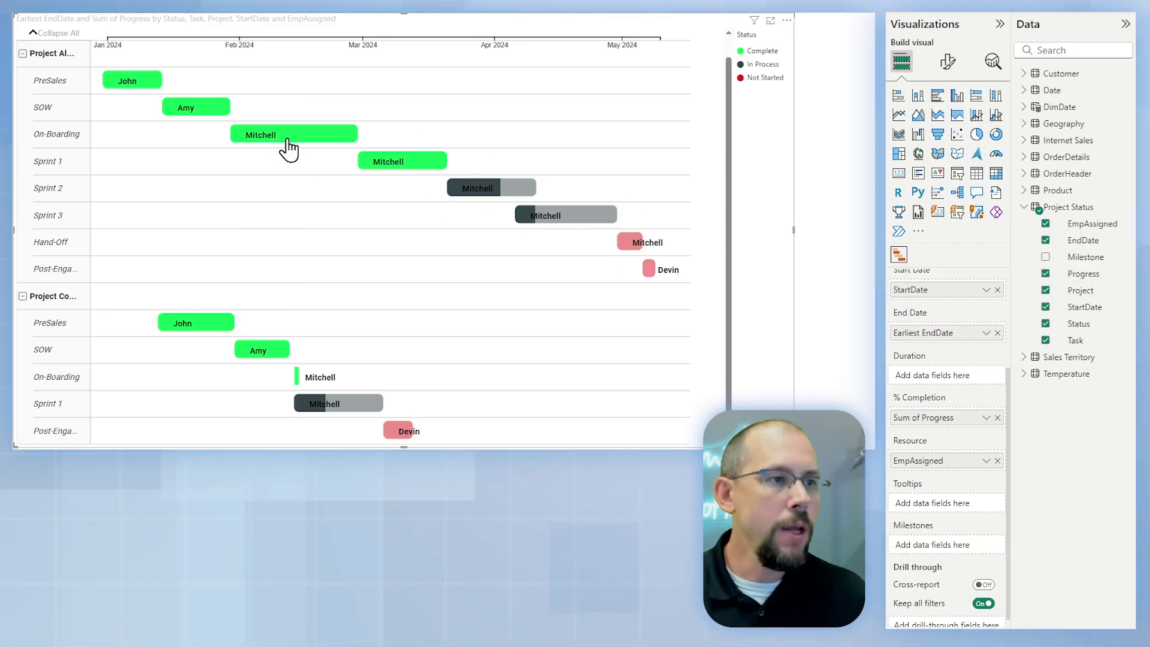
{"action": "mouse_move", "coordinate": [282, 146]}
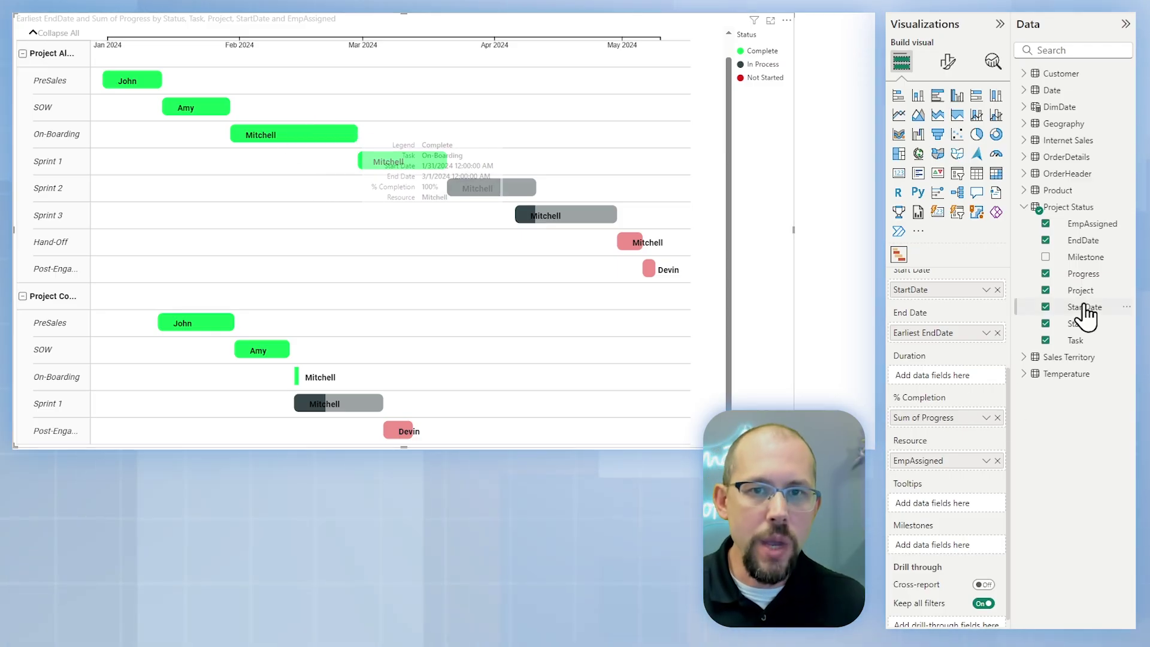
{"action": "left_click_drag", "start_coordinate": [1081, 256], "coordinate": [950, 548]}
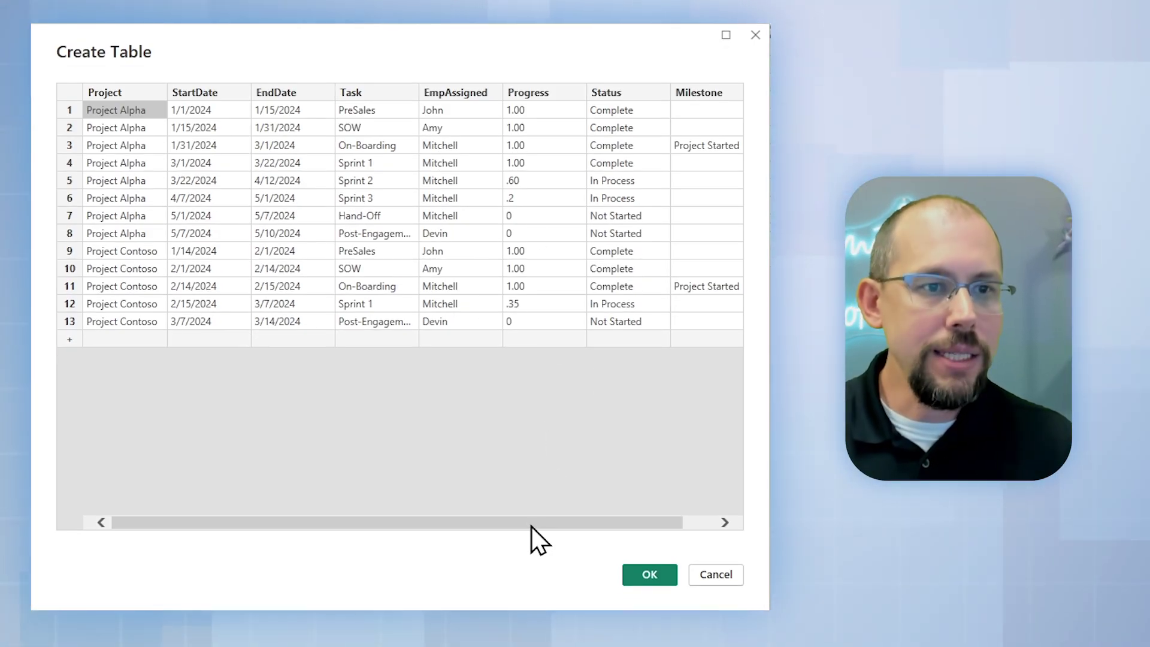
Delete the Project Started milestone from the Milestone cells of rows 3 and 11.
{"action": "left_click", "coordinate": [703, 149]}
{"action": "left_click", "coordinate": [706, 150]}
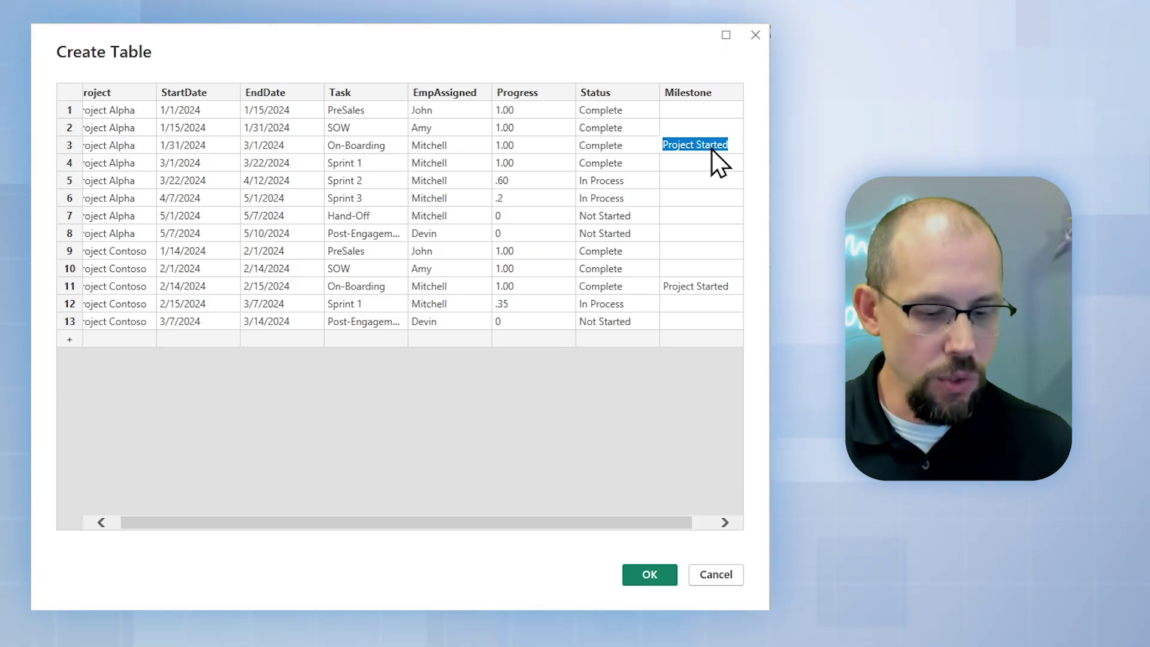
{"action": "key", "text": "Delete"}
{"action": "left_click", "coordinate": [695, 285]}
{"action": "left_click", "coordinate": [695, 286]}
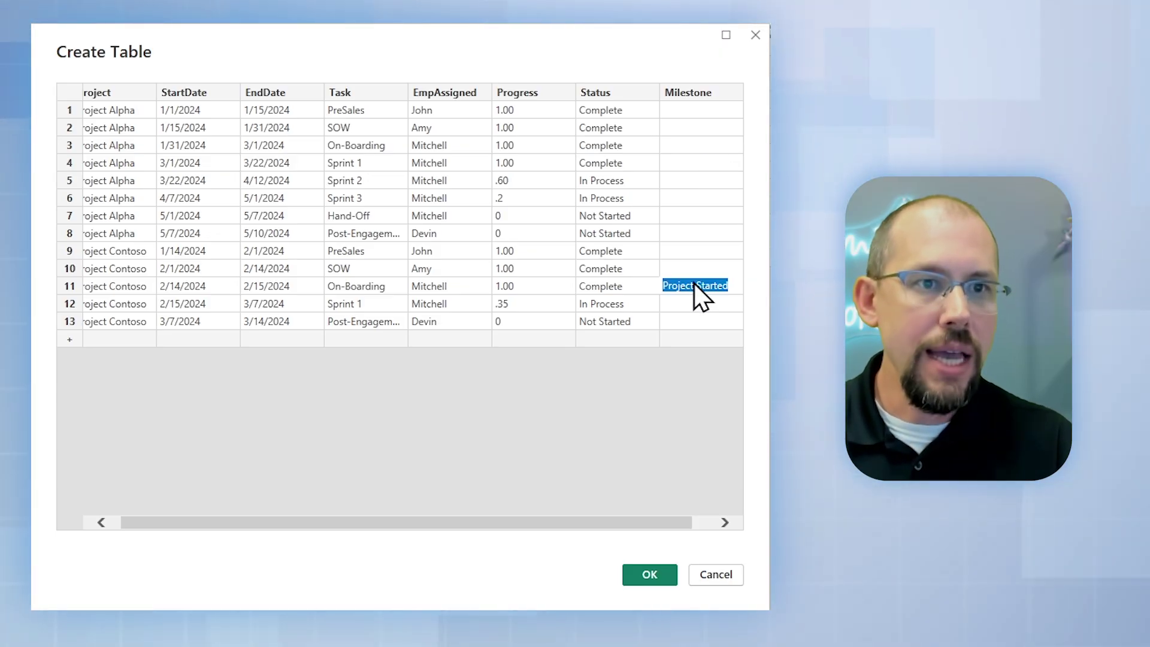
{"action": "key", "text": "Delete"}
{"action": "left_click_drag", "start_coordinate": [338, 524], "coordinate": [208, 523]}
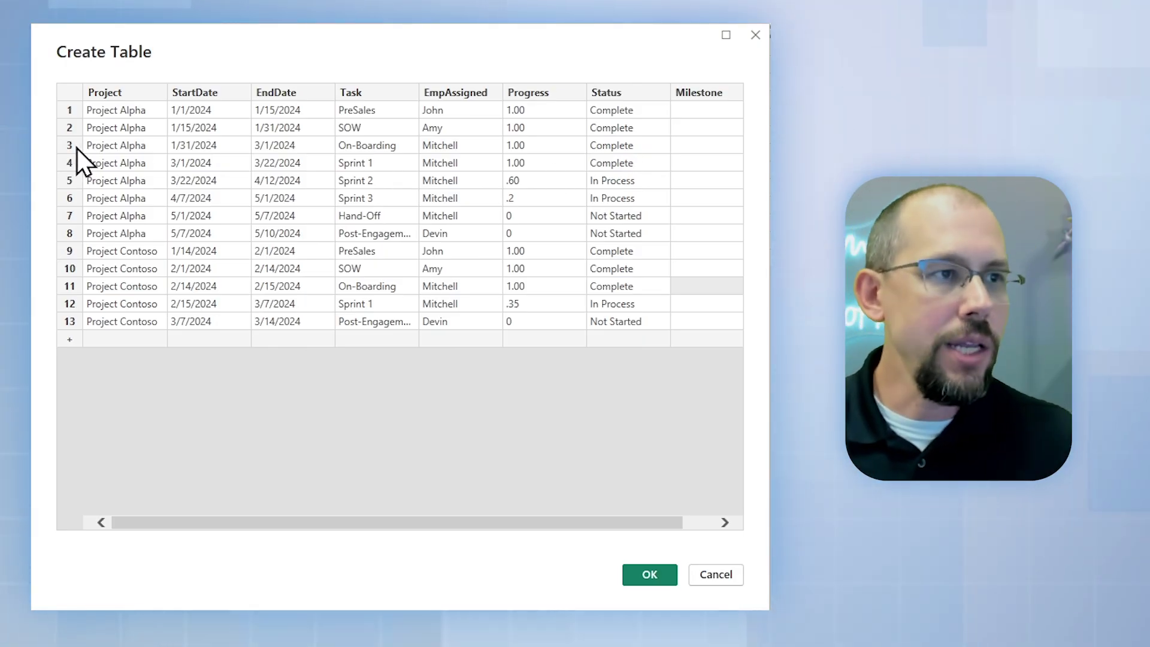
{"action": "right_click", "coordinate": [60, 146]}
Insert a blank row 3 with Project Alpha and the 1/31/2024 date copied from row 2.
{"action": "left_click", "coordinate": [95, 215]}
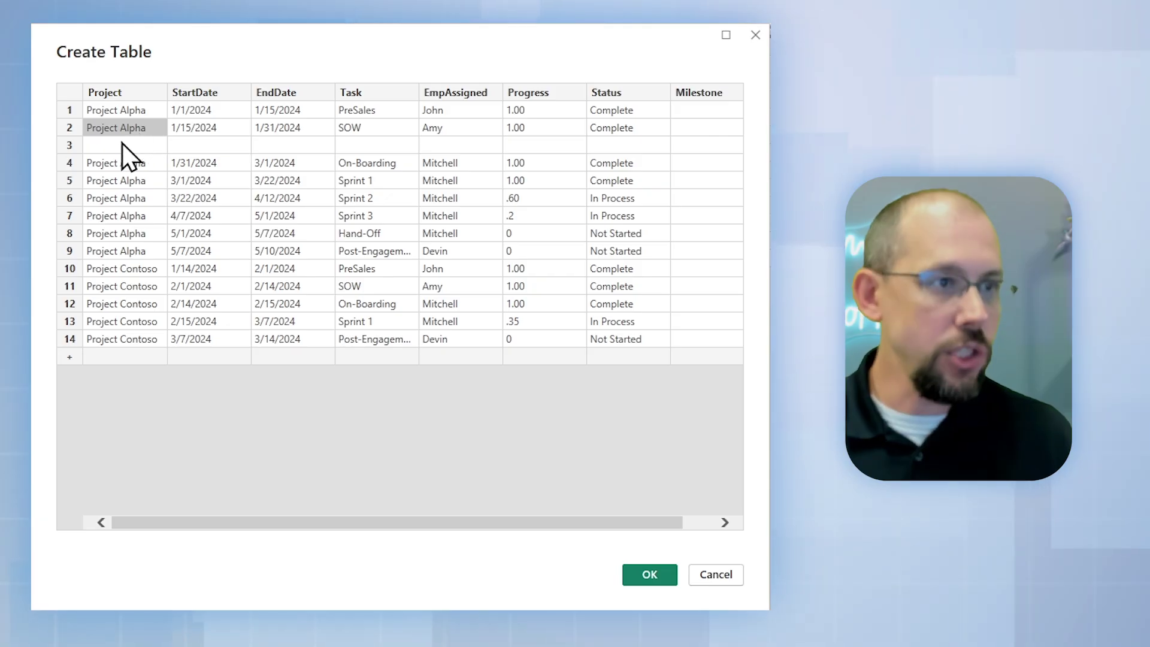
{"action": "left_click", "coordinate": [122, 145]}
{"action": "type", "text": "Project Alpha"}
{"action": "left_click", "coordinate": [199, 149]}
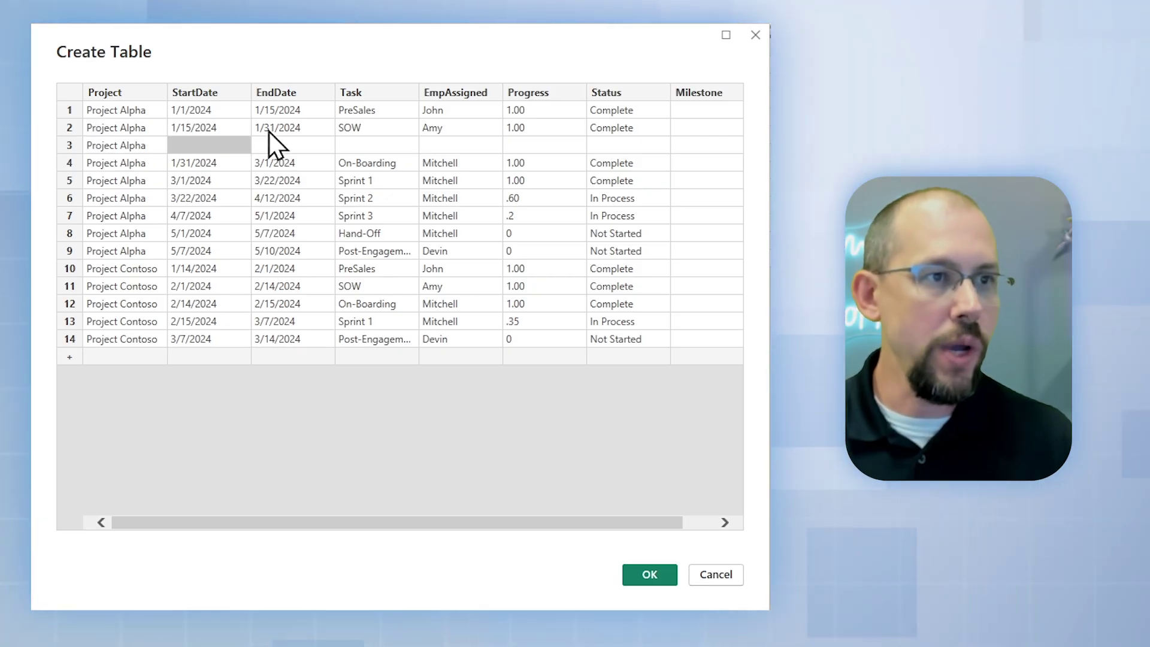
{"action": "left_click", "coordinate": [268, 132]}
{"action": "key", "text": "ctrl+c"}
{"action": "left_click", "coordinate": [207, 148]}
{"action": "key", "text": "ctrl+v"}
{"action": "left_click", "coordinate": [267, 144]}
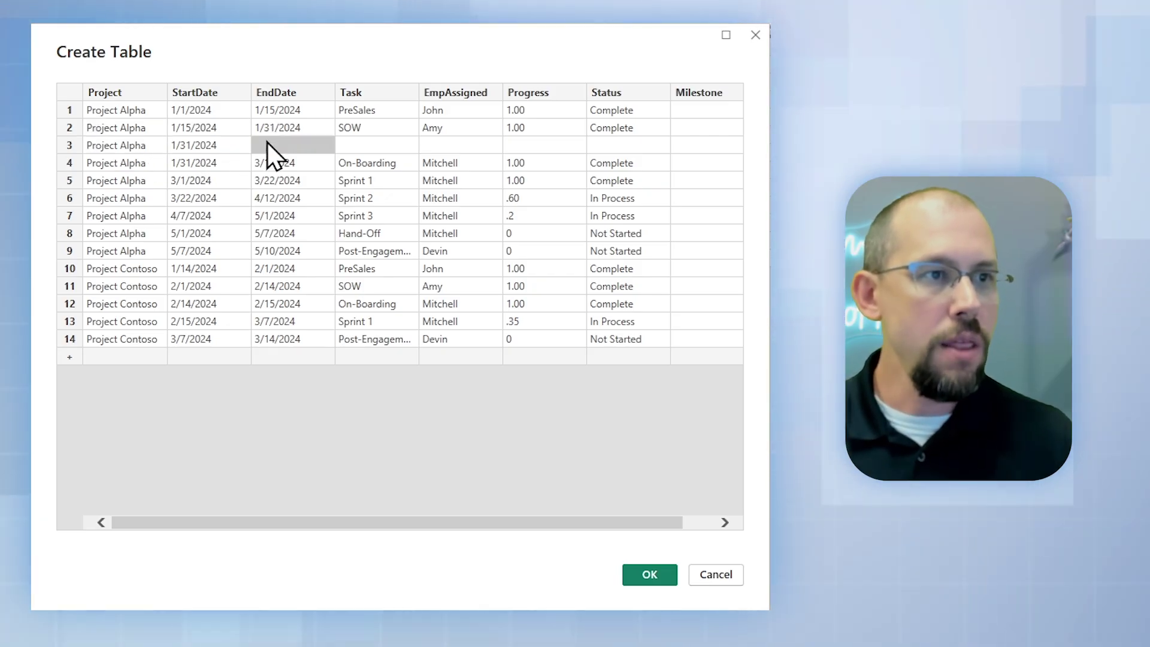
{"action": "left_click", "coordinate": [376, 147]}
Fill row 3 with task SOW, the employee's name, progress 1.00, status Complete and milestone ProjectStarted.
{"action": "left_click", "coordinate": [390, 152]}
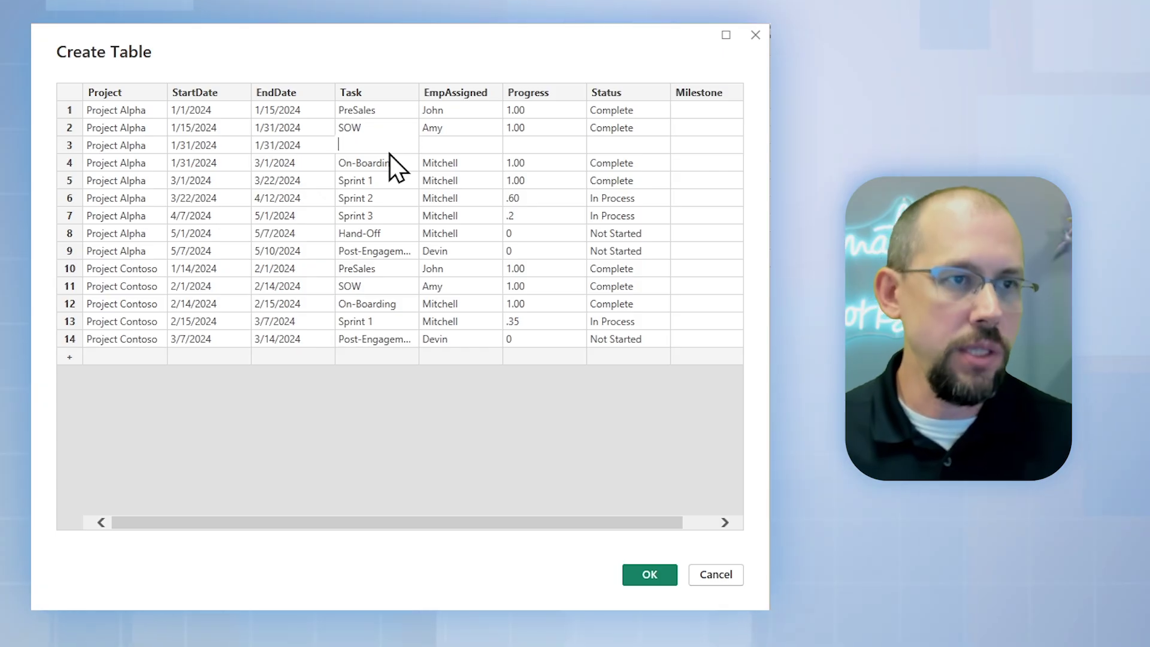
{"action": "type", "text": "SOW"}
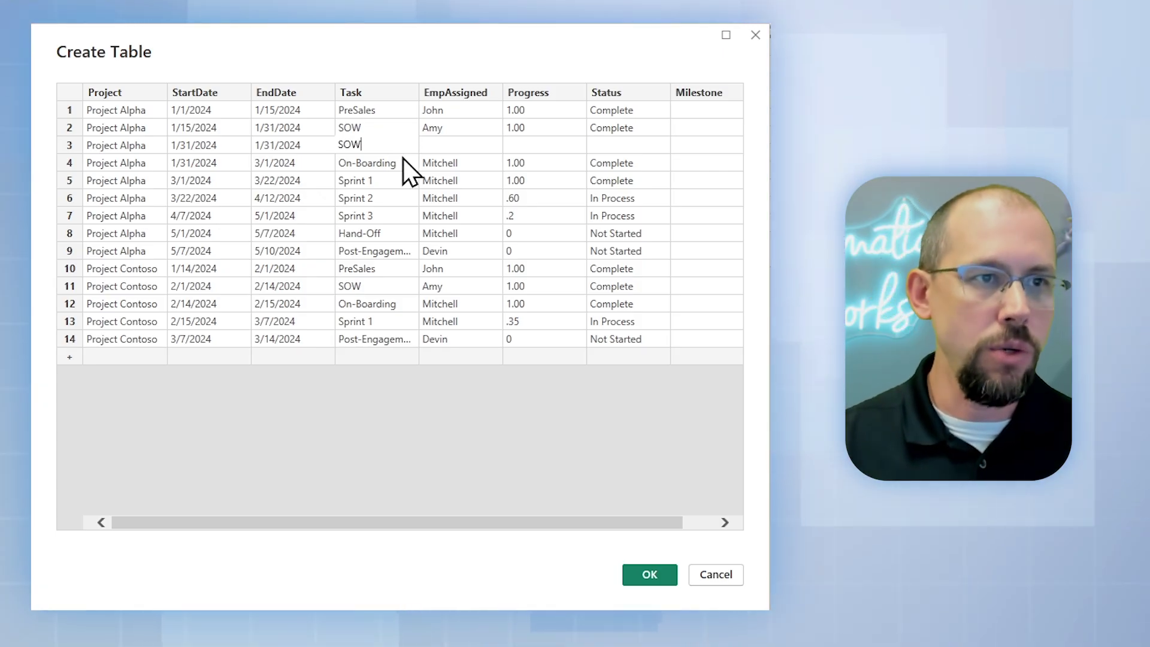
{"action": "key", "text": "Tab"}
{"action": "type", "text": "Amy"}
{"action": "key", "text": "Tab"}
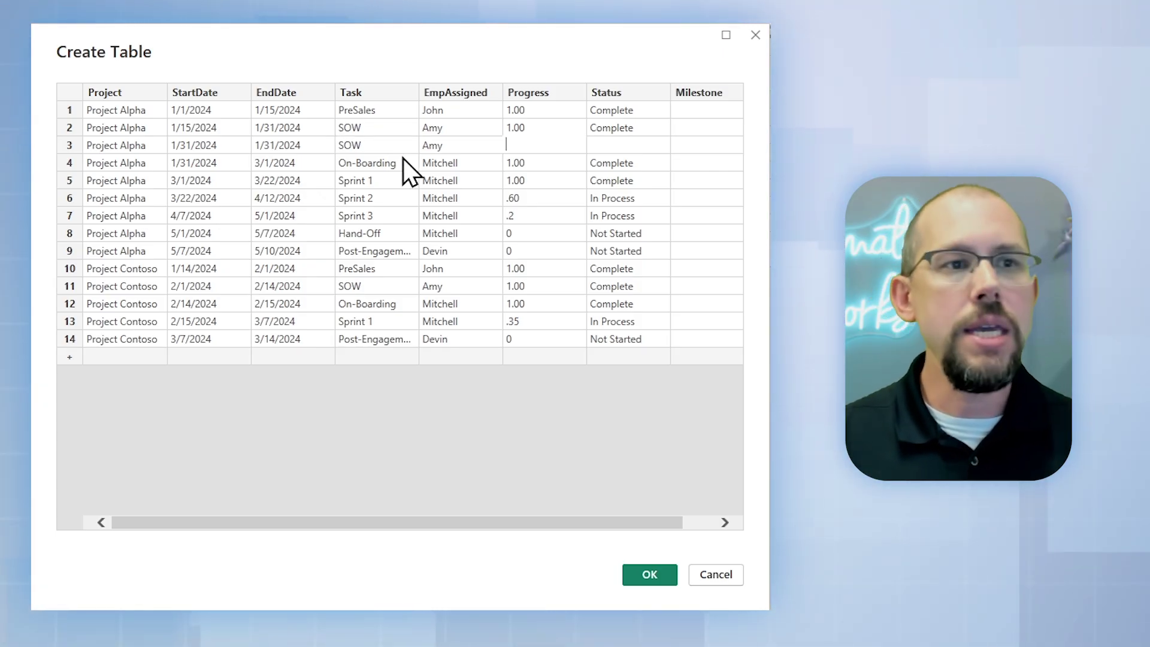
{"action": "type", "text": "1.00"}
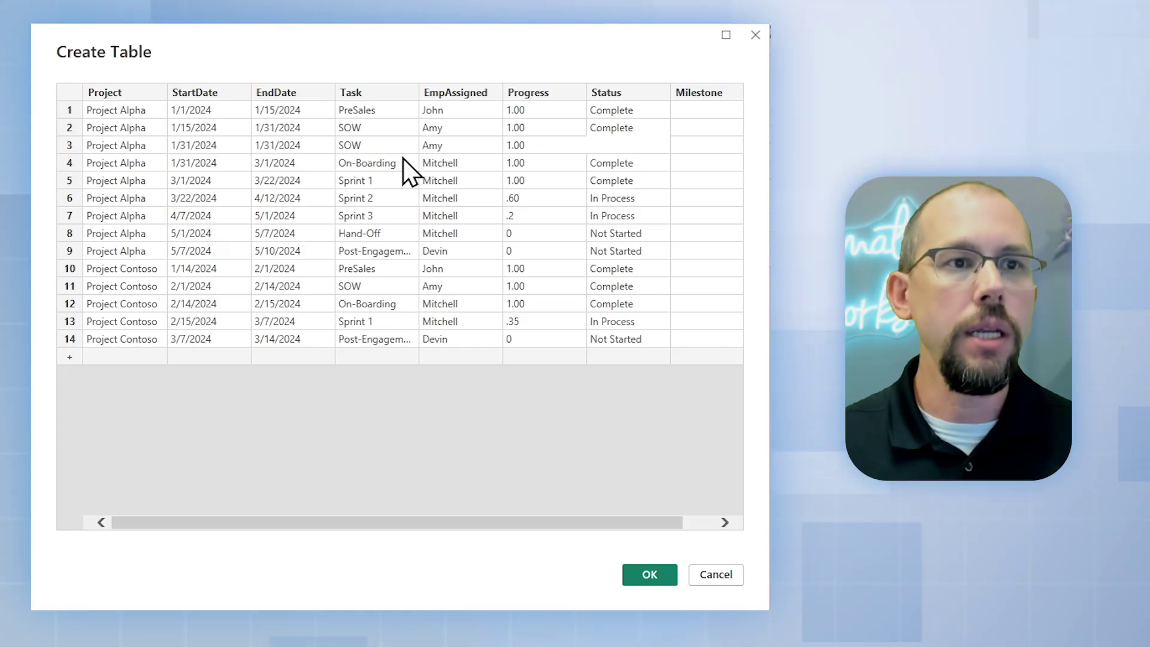
{"action": "key", "text": "Tab"}
{"action": "type", "text": "Complete"}
{"action": "key", "text": "Tab"}
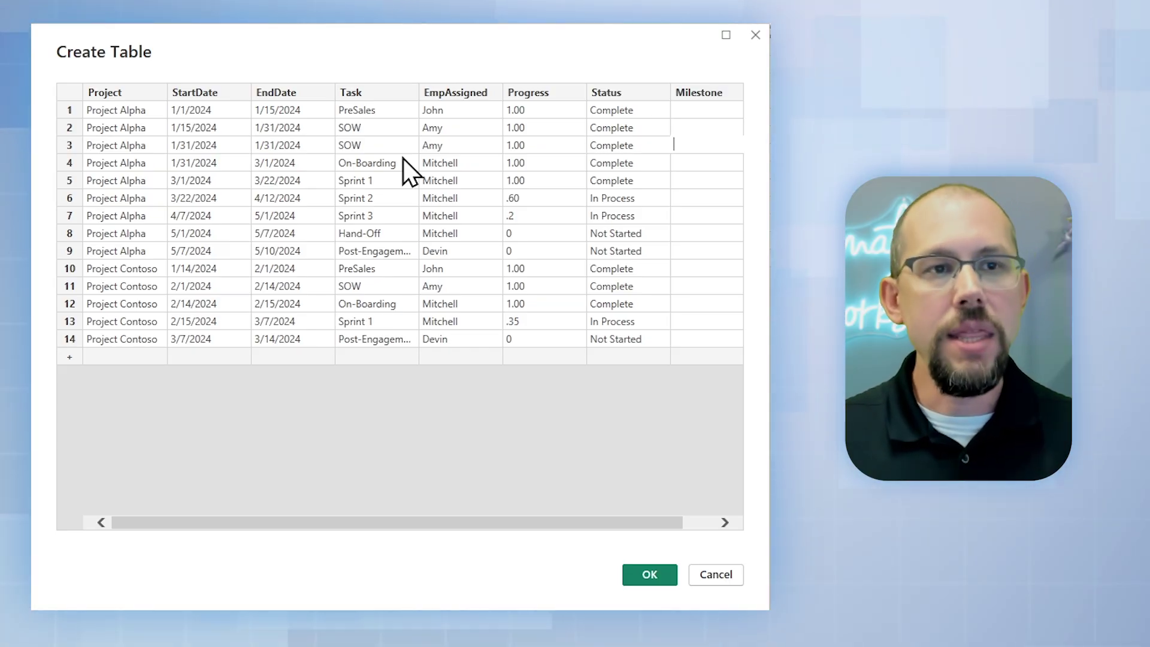
{"action": "type", "text": "ProjectStarte"}
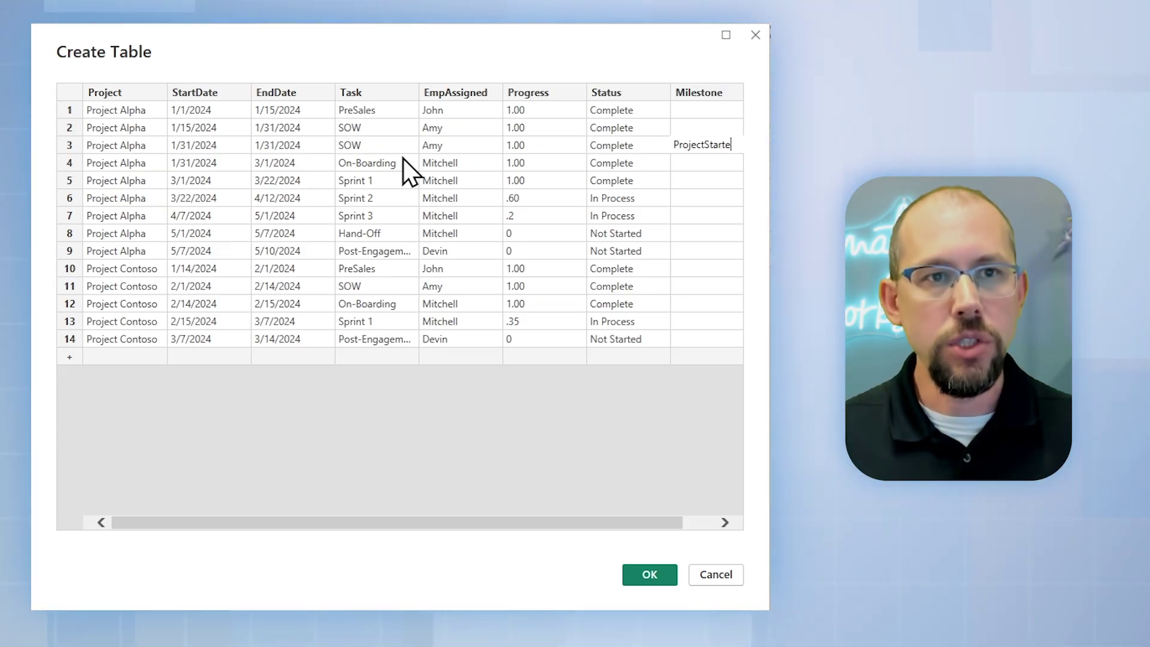
{"action": "type", "text": "d"}
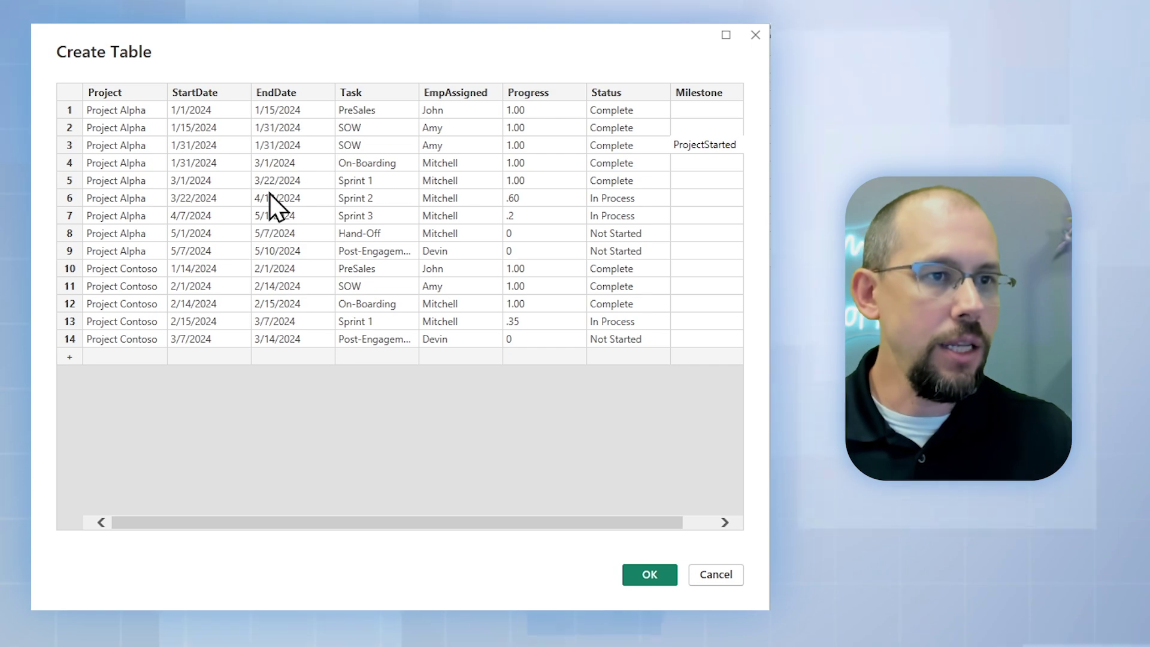
{"action": "left_click", "coordinate": [73, 307]}
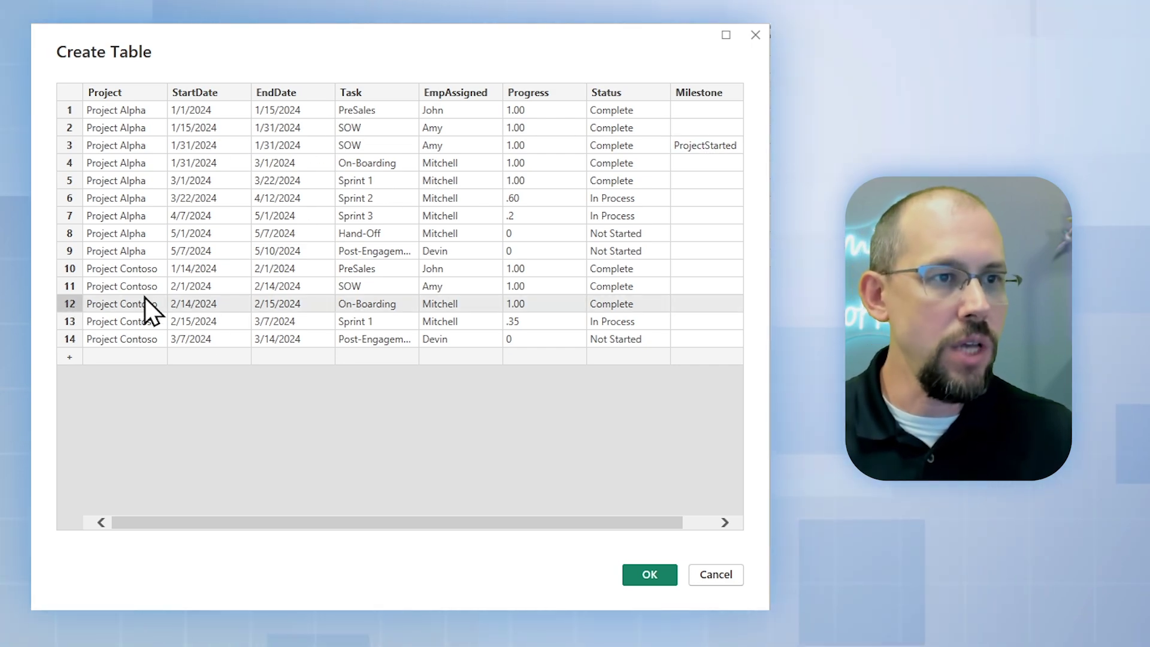
Insert a blank row 12 and paste row 11's Project Contoso values into it.
{"action": "right_click", "coordinate": [68, 304]}
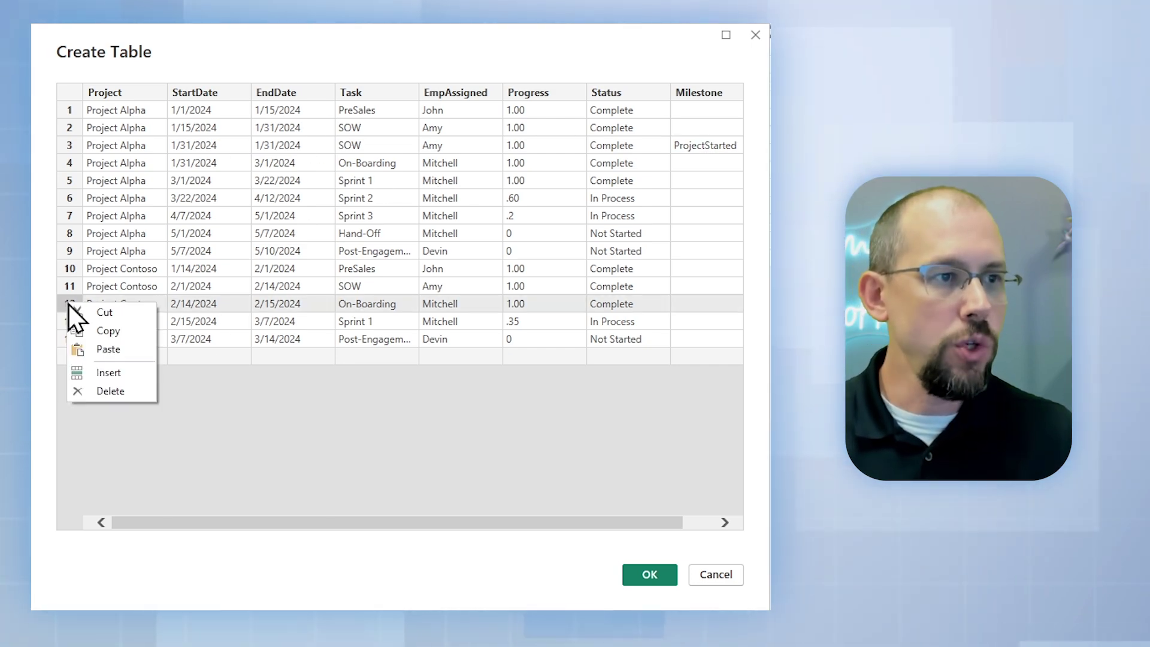
{"action": "left_click", "coordinate": [106, 372]}
{"action": "left_click", "coordinate": [112, 288]}
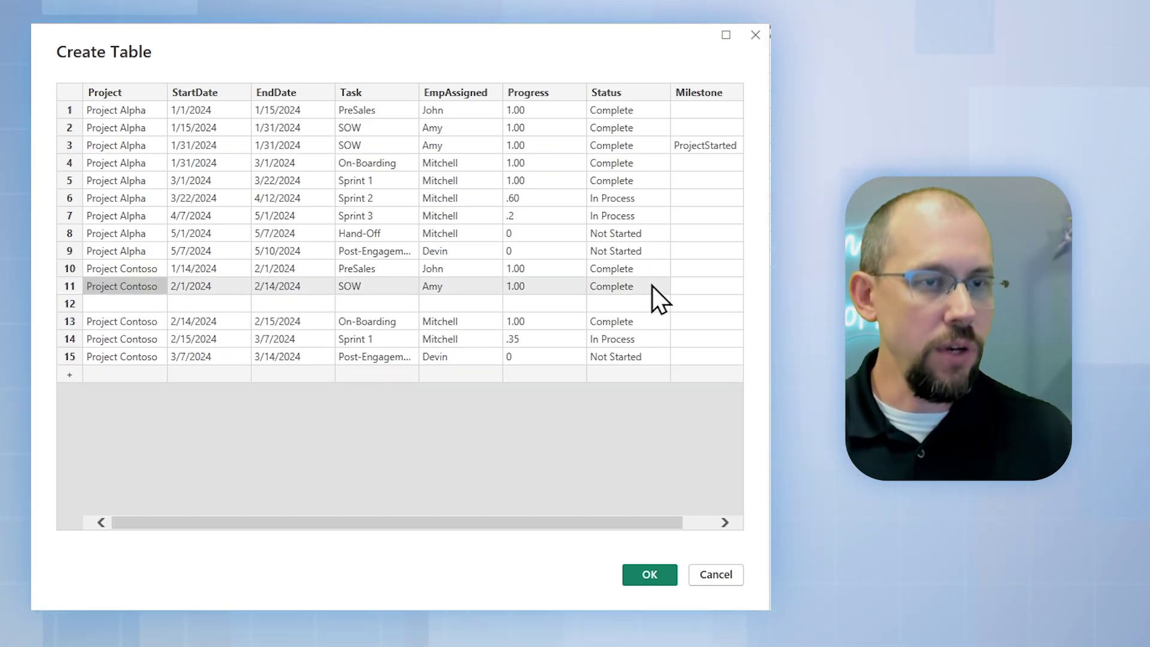
{"action": "left_click", "coordinate": [125, 304]}
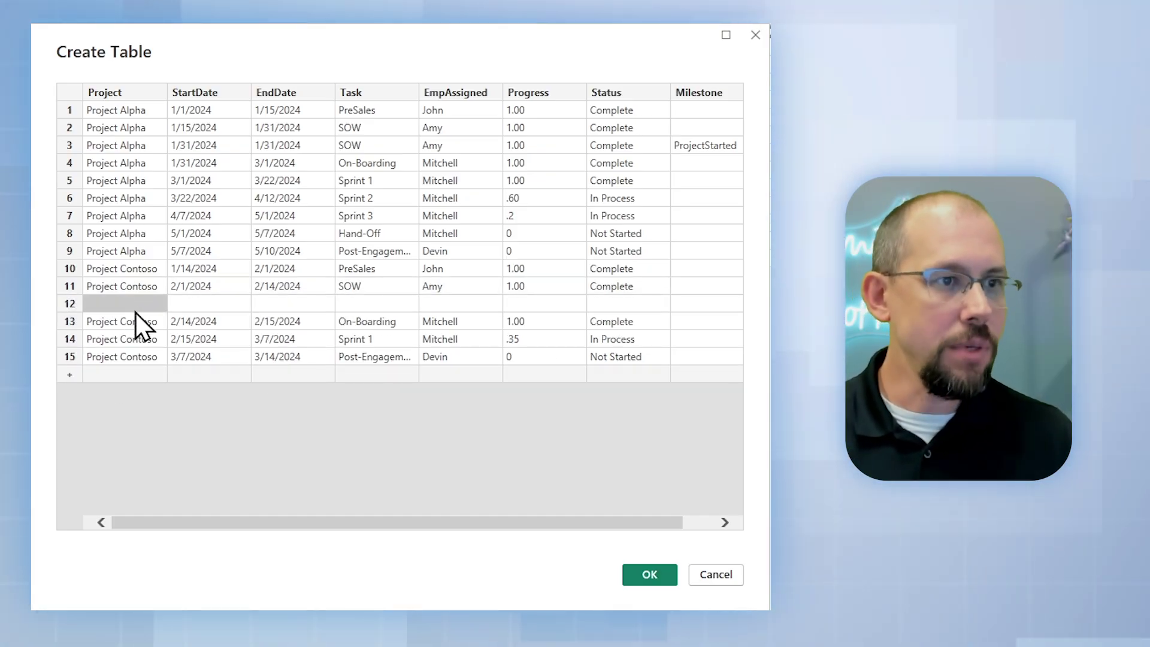
{"action": "key", "text": "ctrl+v"}
Change row 12's start date to 2/14/2024 and give it the ProjectStarted milestone.
{"action": "left_click", "coordinate": [180, 303]}
{"action": "left_click", "coordinate": [181, 303]}
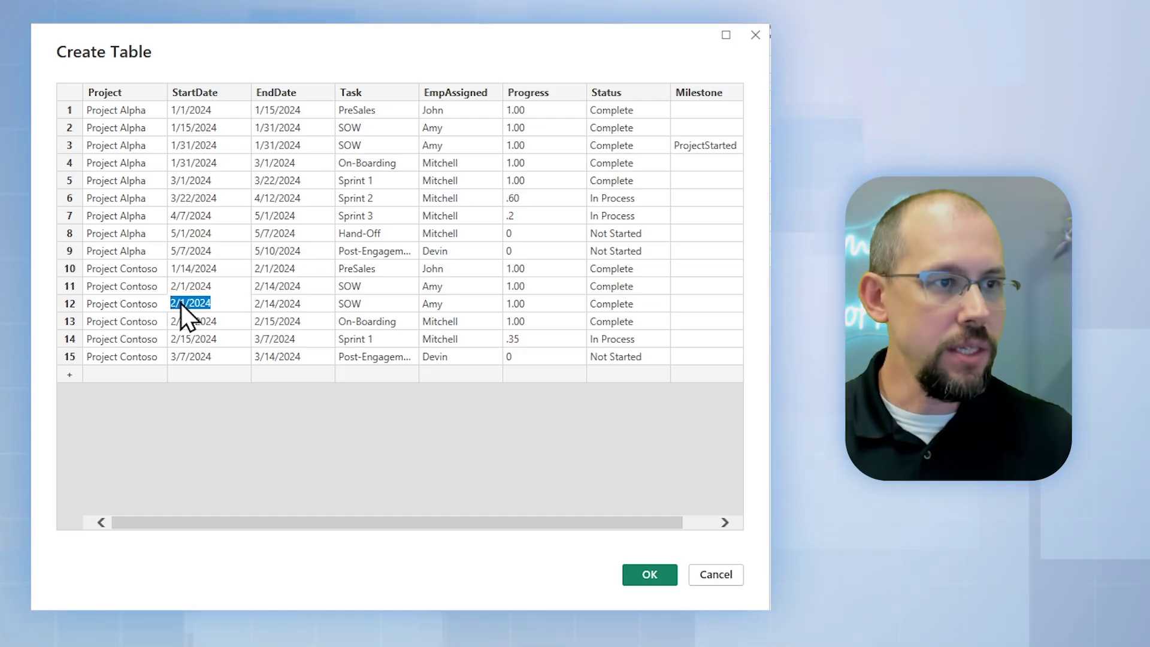
{"action": "left_click", "coordinate": [186, 303]}
{"action": "type", "text": "4"}
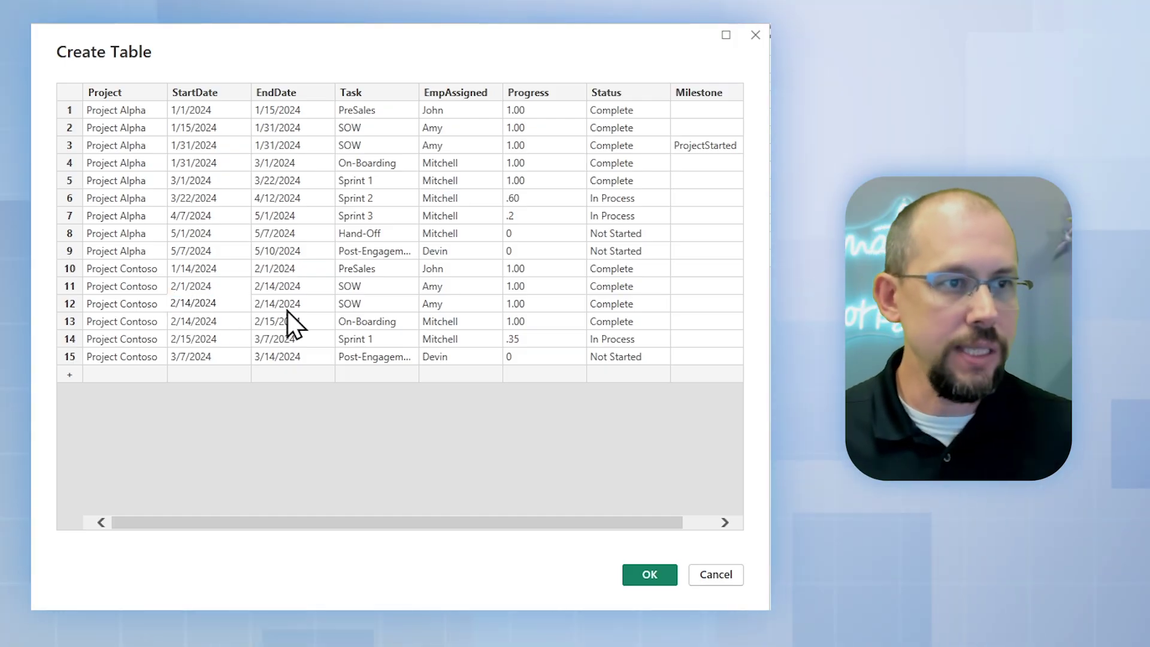
{"action": "left_click", "coordinate": [689, 149]}
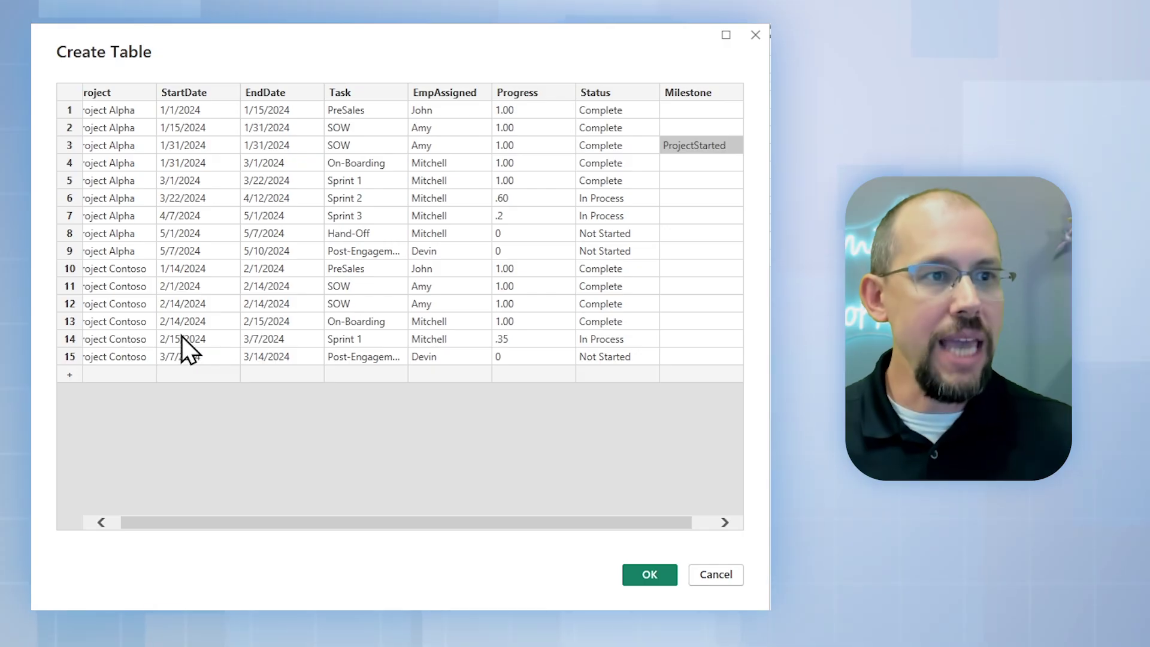
{"action": "left_click", "coordinate": [721, 303]}
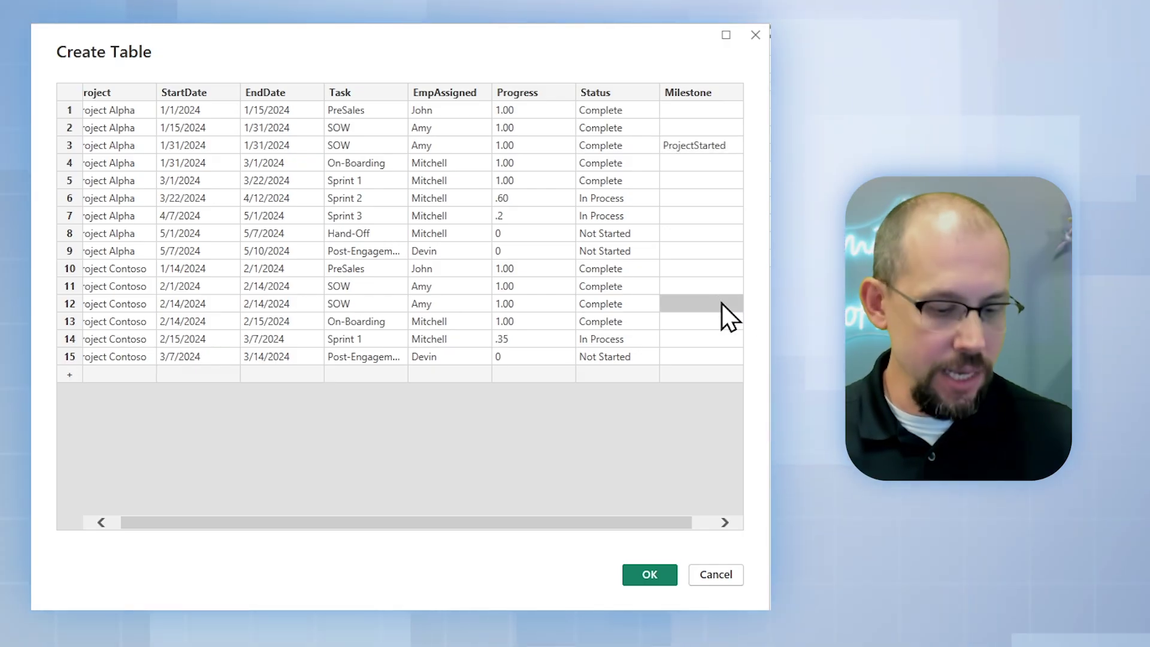
{"action": "type", "text": "ProjectStarted"}
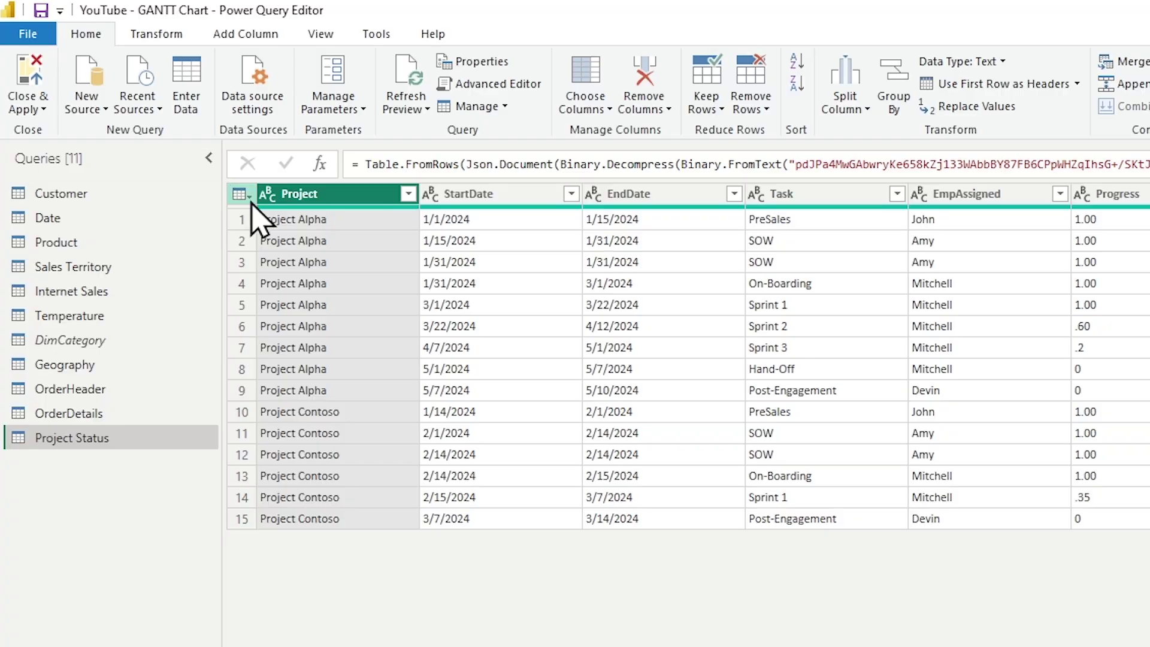
Apply the table changes and inspect the ProjectStarted diamonds at 1/31/2024 and 2/14/2024.
{"action": "left_click", "coordinate": [26, 108]}
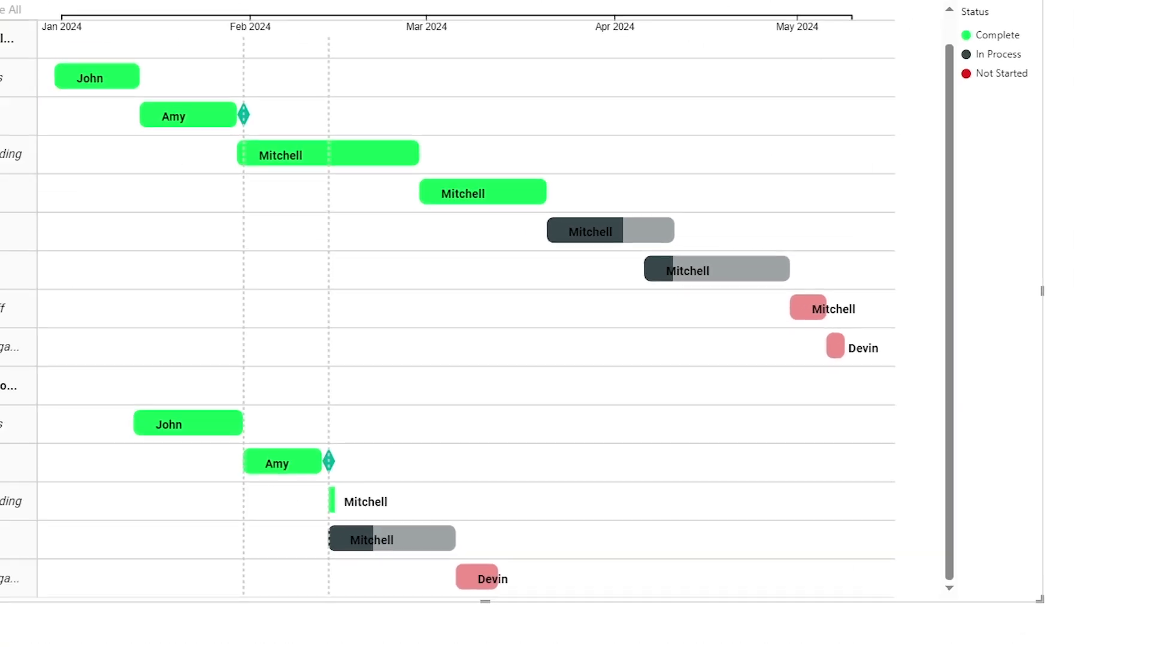
{"action": "left_click", "coordinate": [316, 143]}
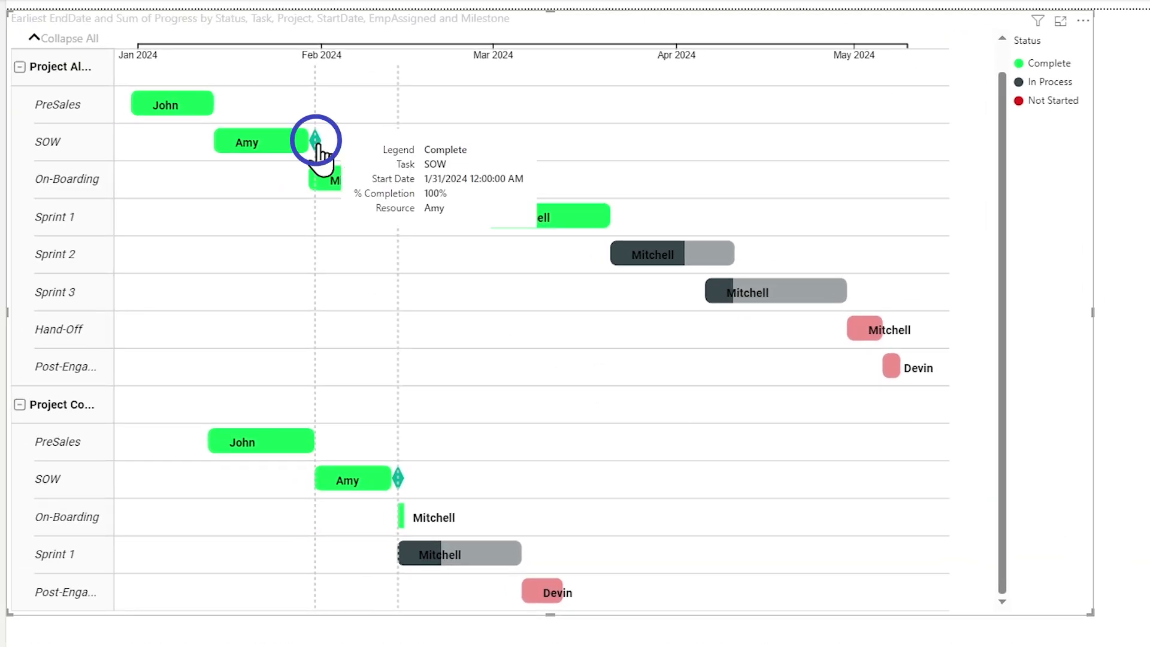
{"action": "left_click", "coordinate": [398, 478]}
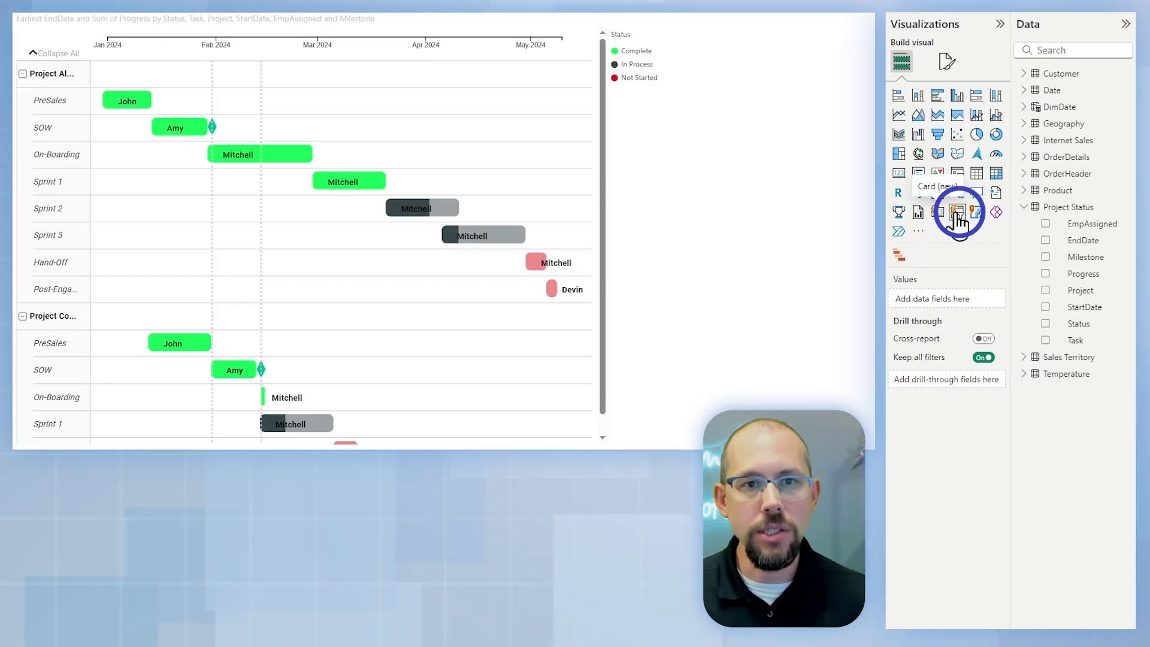
Insert a slicer on the Project field and shrink it to sit beside the Gantt.
{"action": "left_click", "coordinate": [957, 214]}
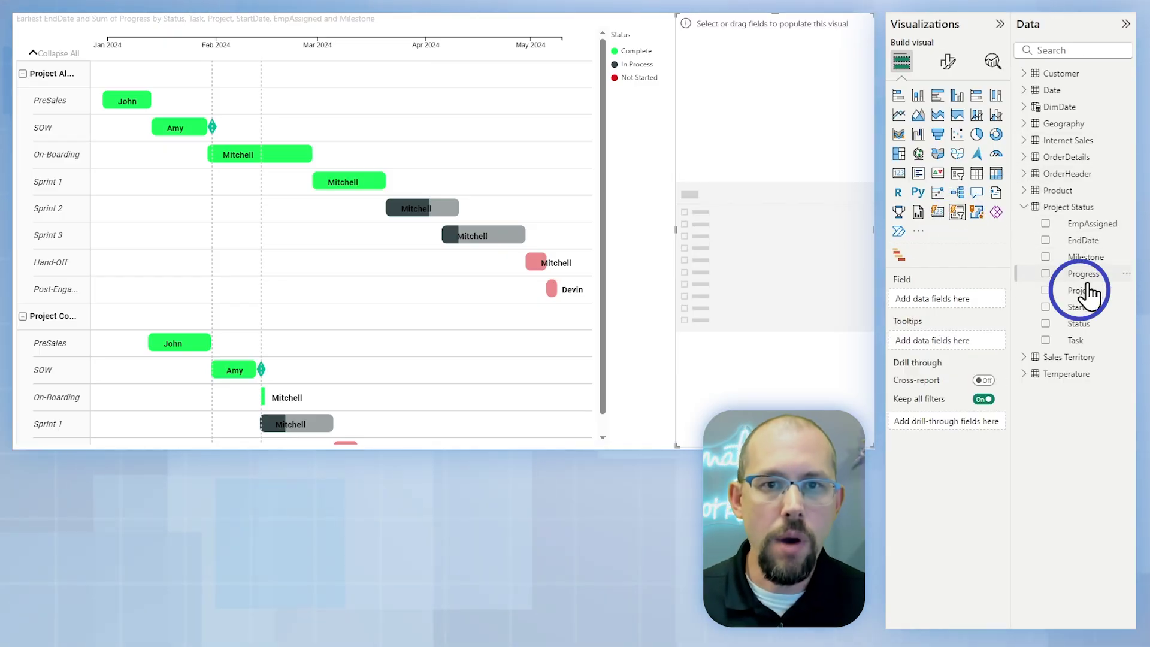
{"action": "left_click_drag", "start_coordinate": [979, 287], "coordinate": [947, 298]}
{"action": "left_click", "coordinate": [694, 256]}
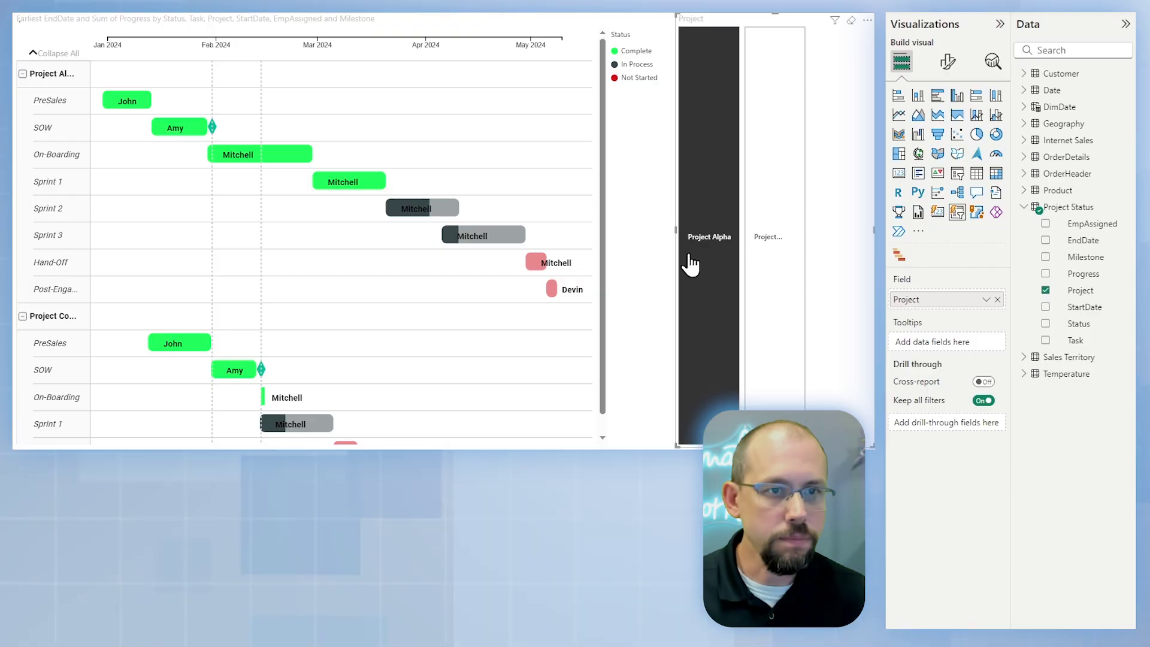
{"action": "left_click_drag", "start_coordinate": [776, 446], "coordinate": [801, 138]}
{"action": "left_click_drag", "start_coordinate": [867, 75], "coordinate": [766, 76]}
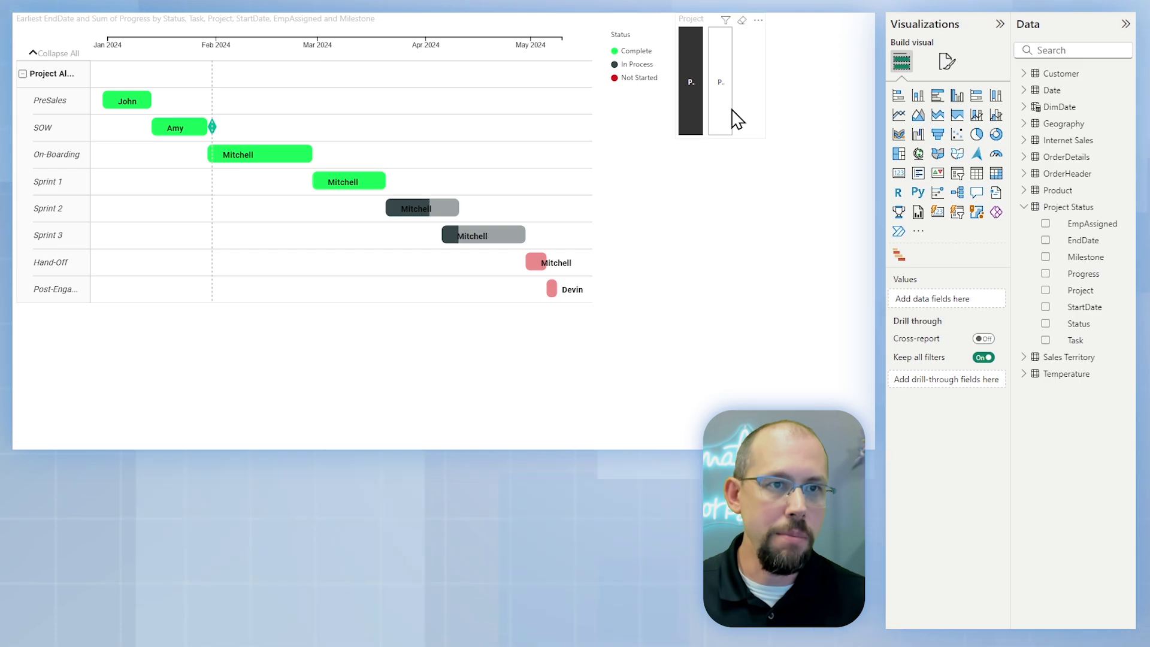
Enlarge the slicer so project names fit, and filter the Gantt to Project Alpha.
{"action": "left_click", "coordinate": [713, 121]}
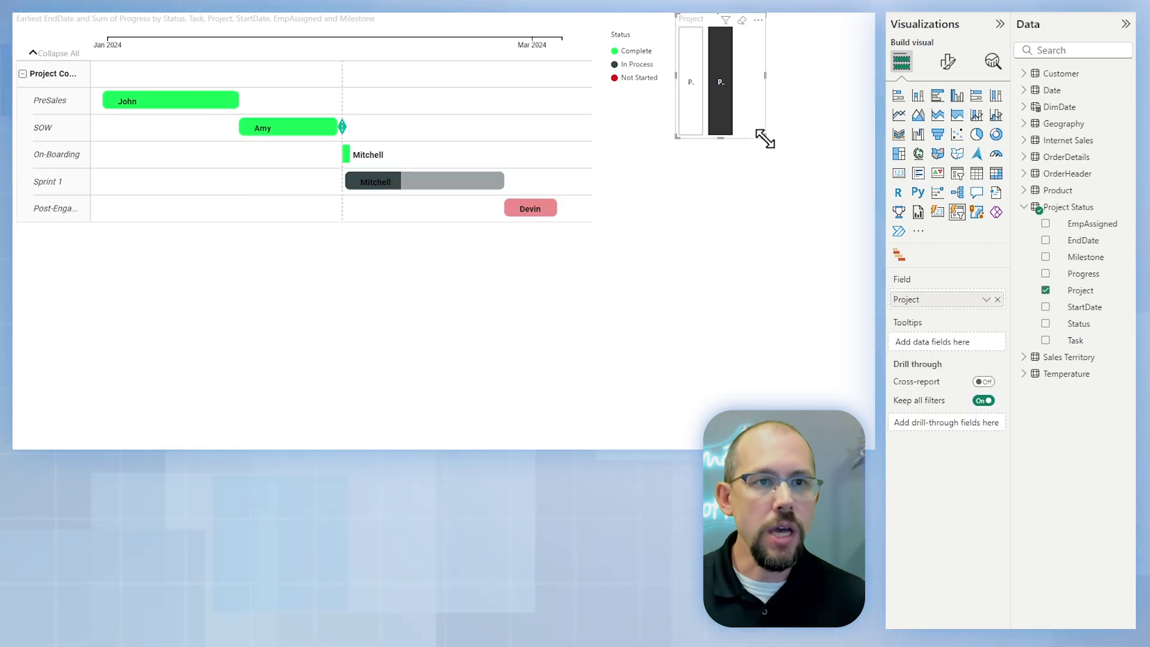
{"action": "left_click_drag", "start_coordinate": [763, 141], "coordinate": [873, 211]}
{"action": "left_click", "coordinate": [696, 190]}
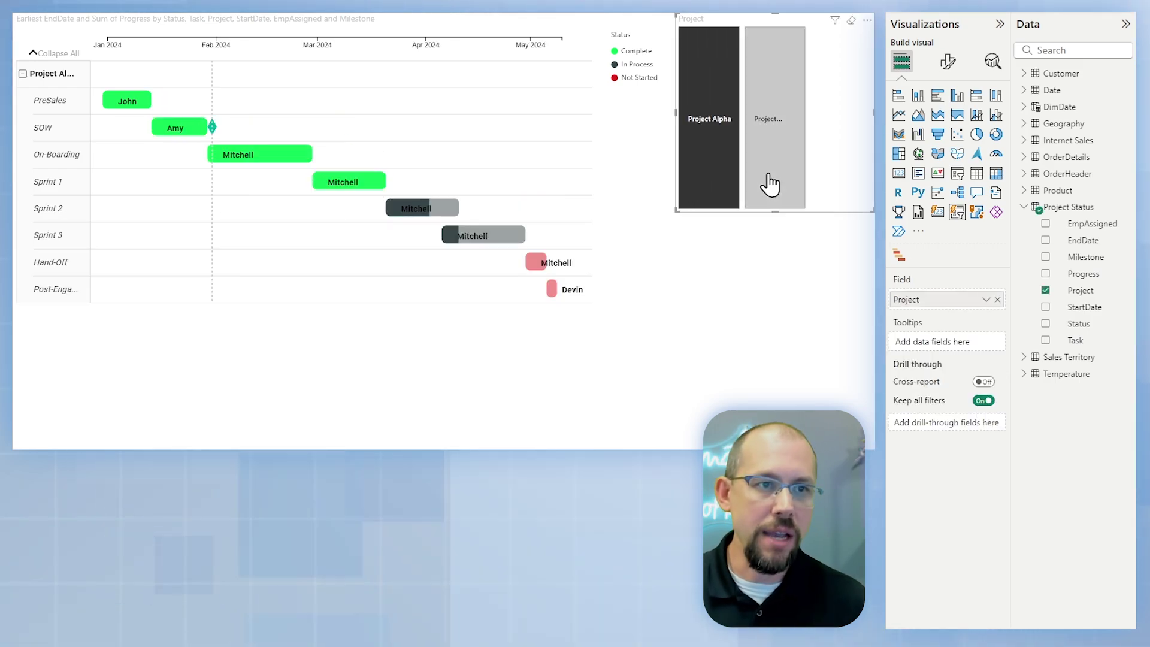
{"action": "left_click", "coordinate": [771, 185]}
{"action": "left_click", "coordinate": [693, 188]}
{"action": "left_click", "coordinate": [781, 190]}
{"action": "left_click", "coordinate": [721, 194]}
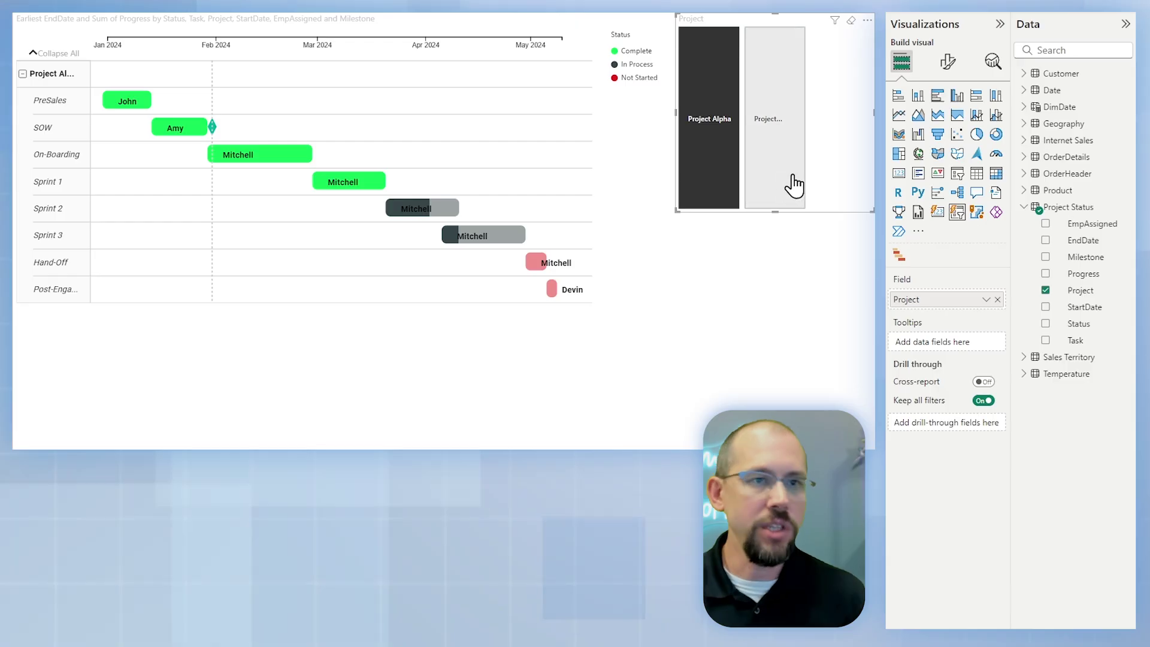